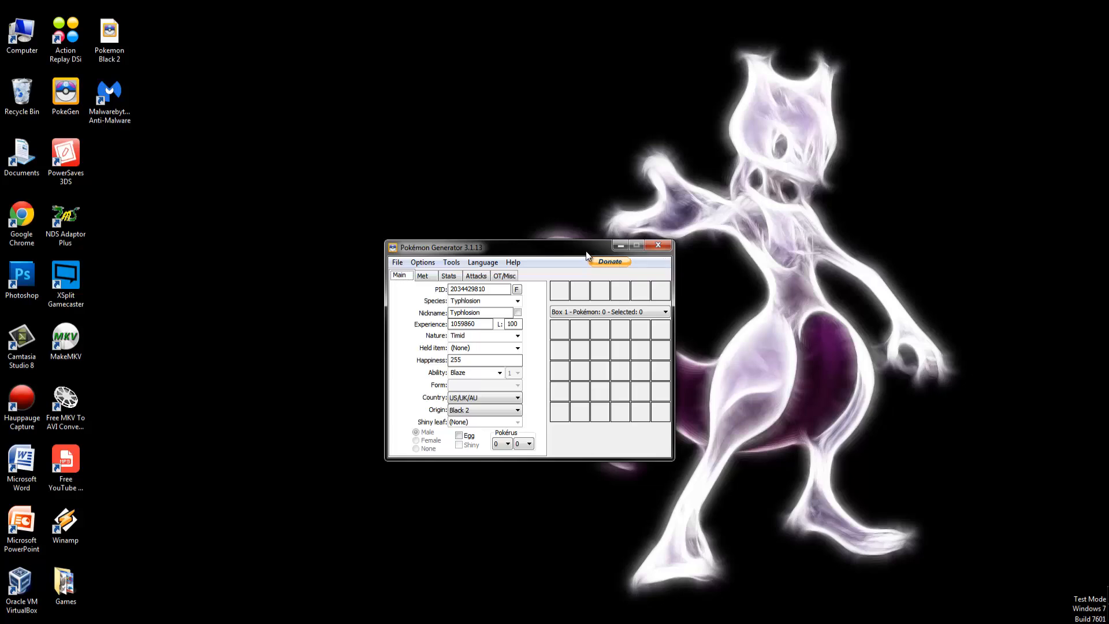
left_click_drag(588, 254, 596, 257)
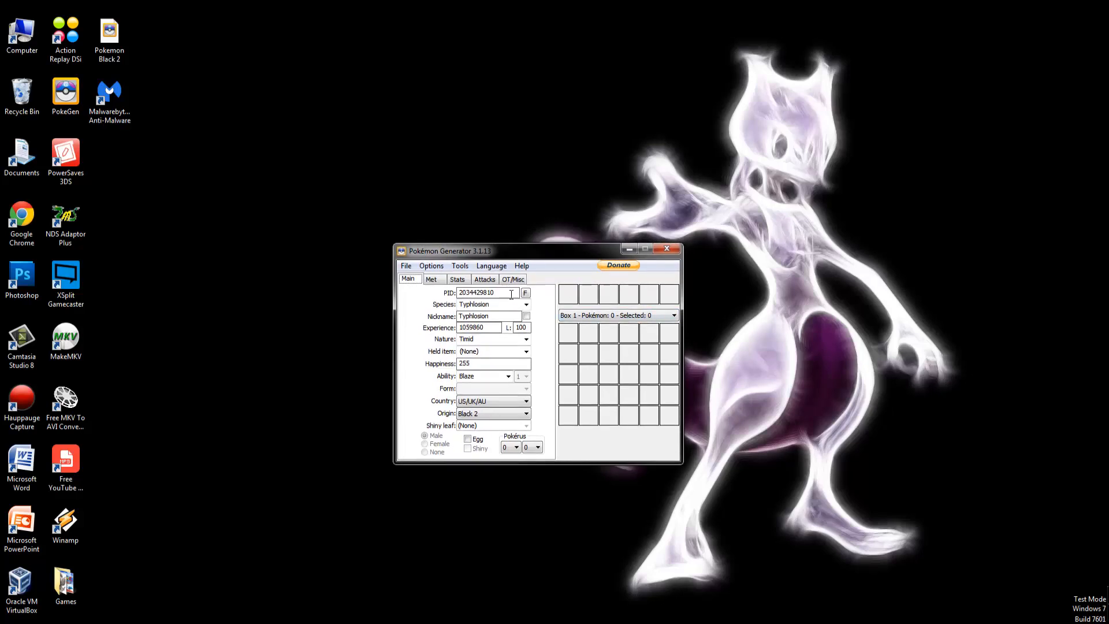
mouse_move(509, 312)
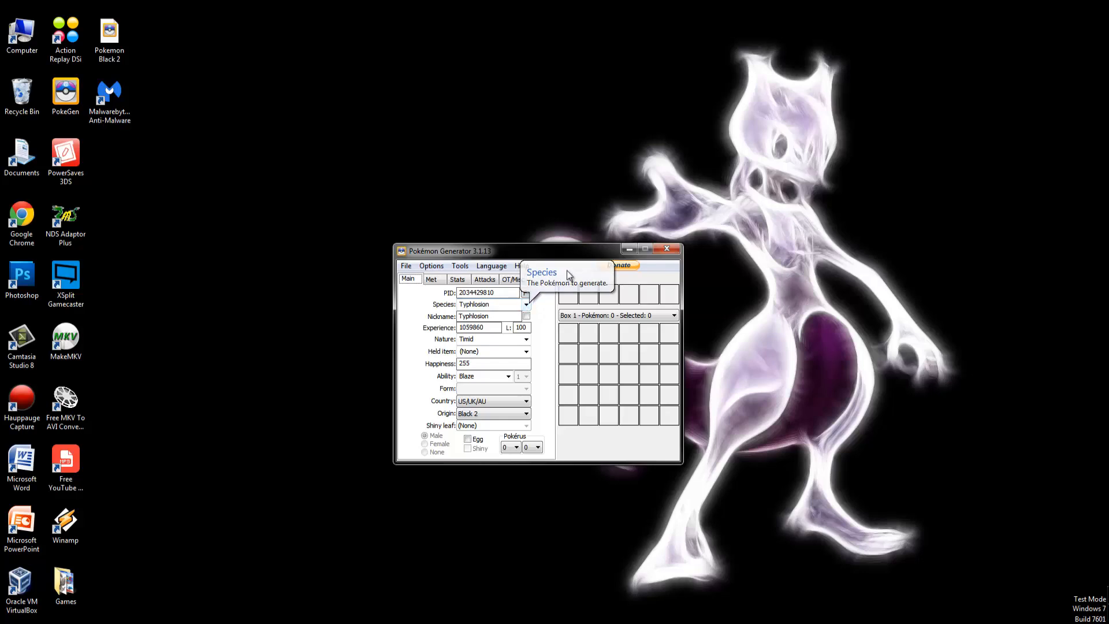
mouse_move(560, 254)
left_mouse_down()
mouse_move(565, 245)
mouse_move(567, 258)
left_mouse_up()
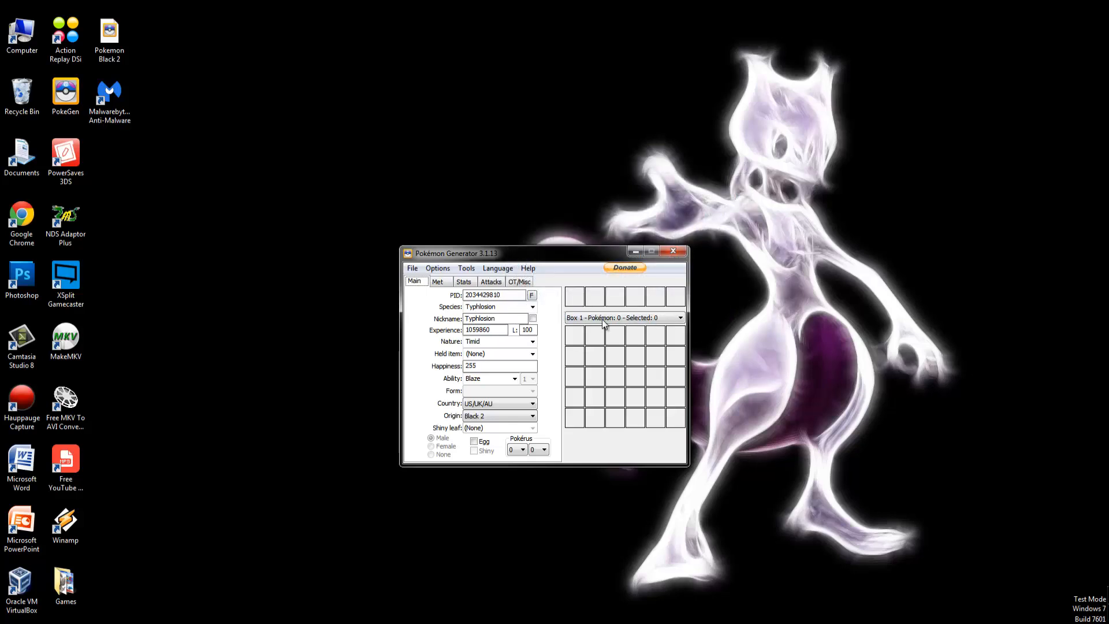
Step: Review Typhlosion's attacks, stats and met information, ending back at its main details
left_click(490, 283)
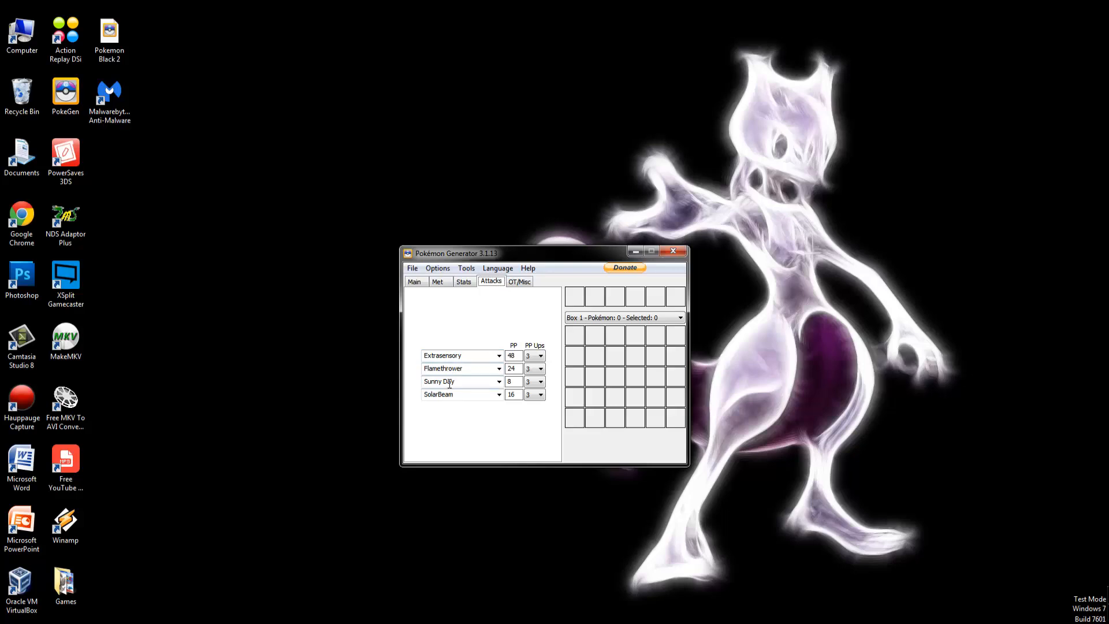
left_click(456, 282)
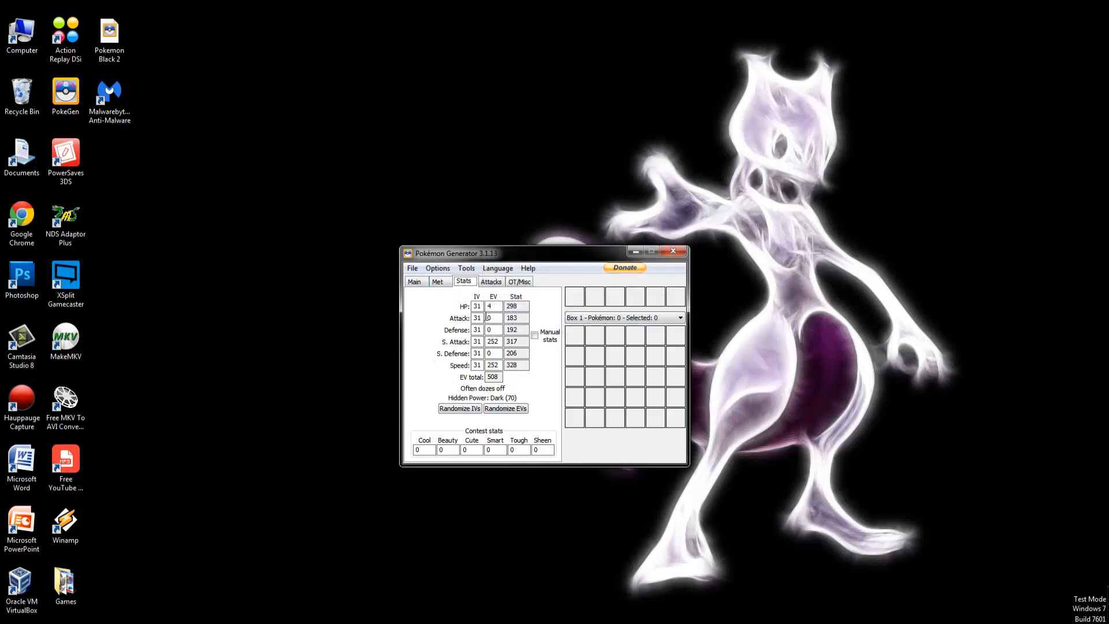
mouse_move(490, 343)
left_click(494, 282)
left_click(441, 284)
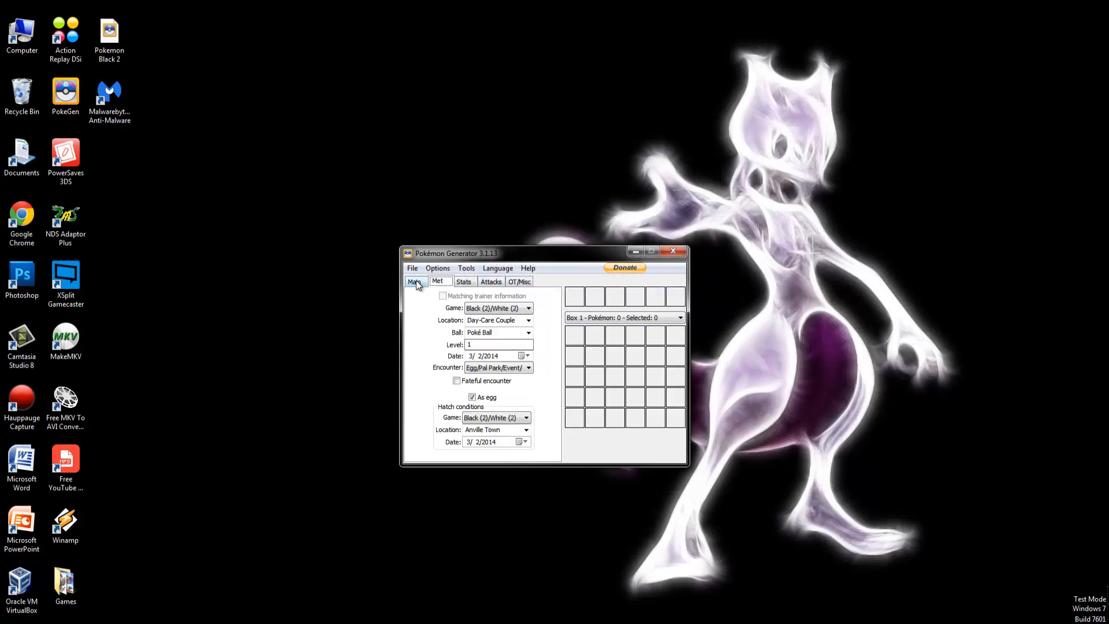
left_click(416, 281)
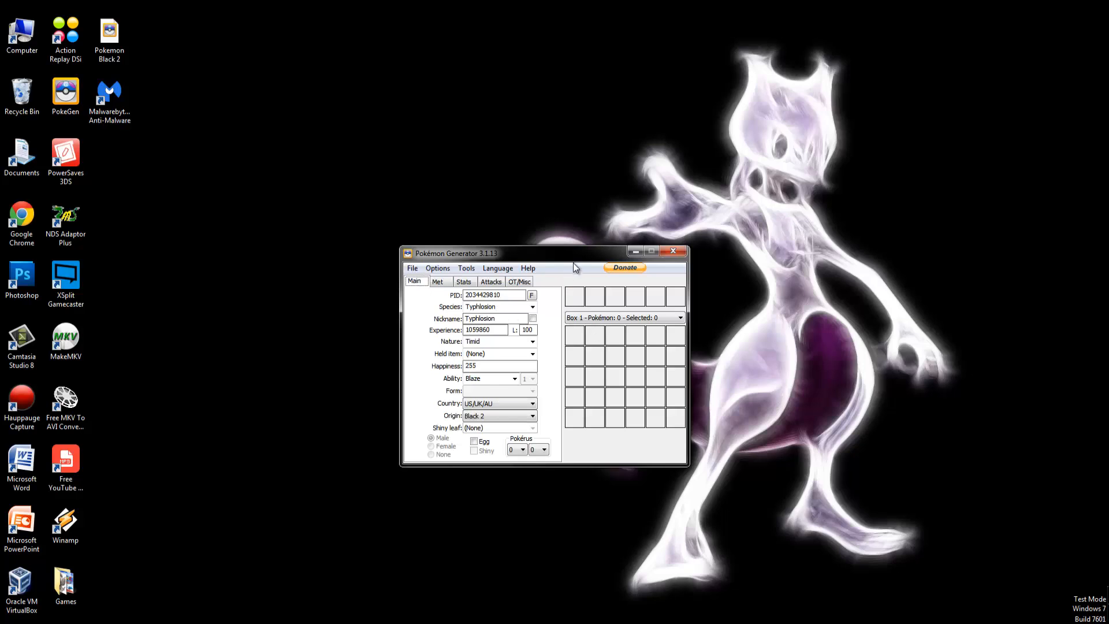
Step: Examine Typhlosion's main details, including the list of available countries and the origin game
mouse_move(569, 259)
left_mouse_down()
mouse_move(571, 246)
mouse_move(623, 255)
mouse_move(575, 255)
left_mouse_up()
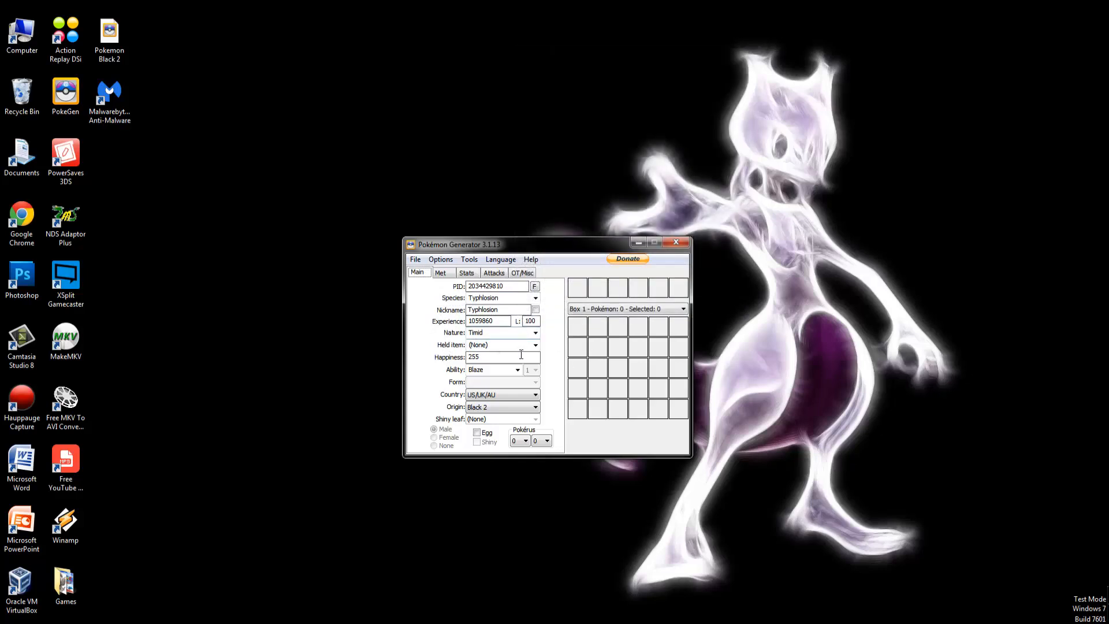
mouse_move(496, 336)
mouse_move(476, 370)
left_click(494, 395)
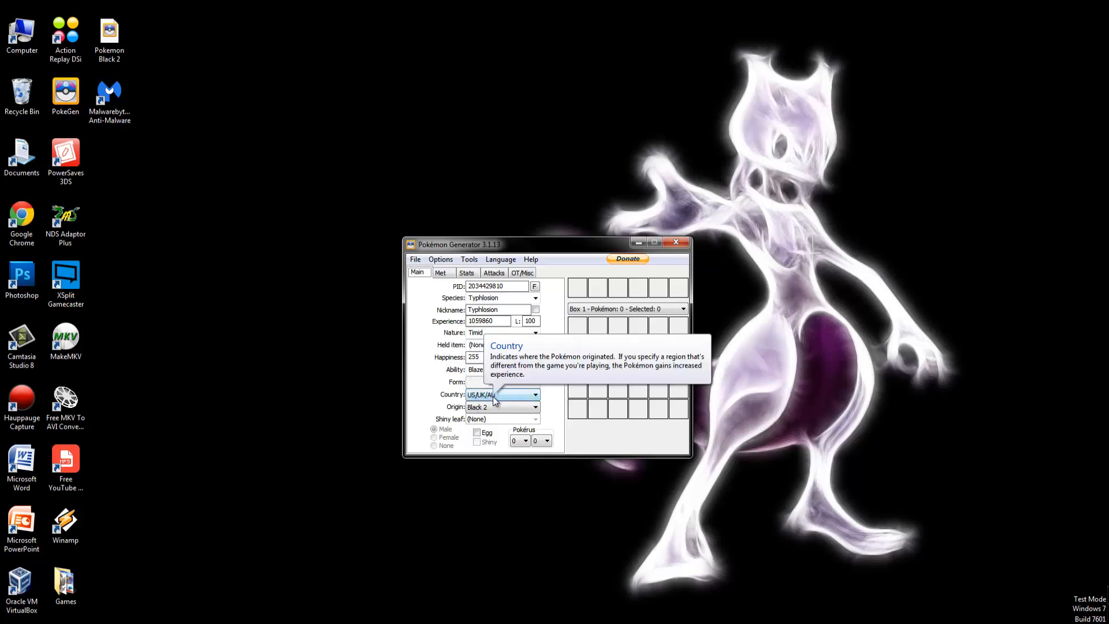
left_click(485, 396)
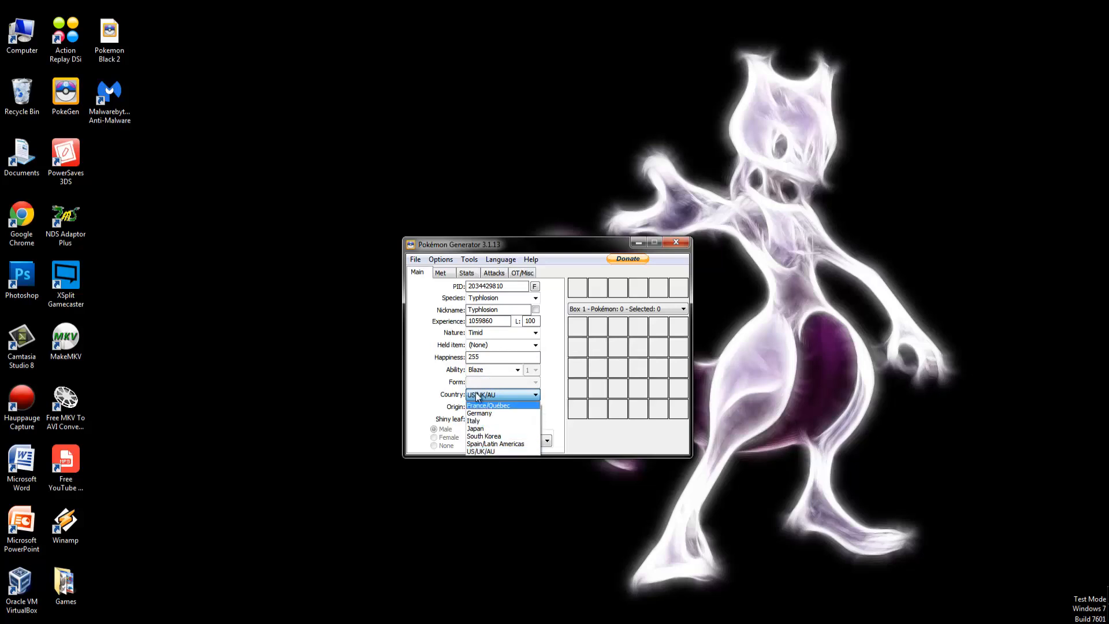
left_click(477, 393)
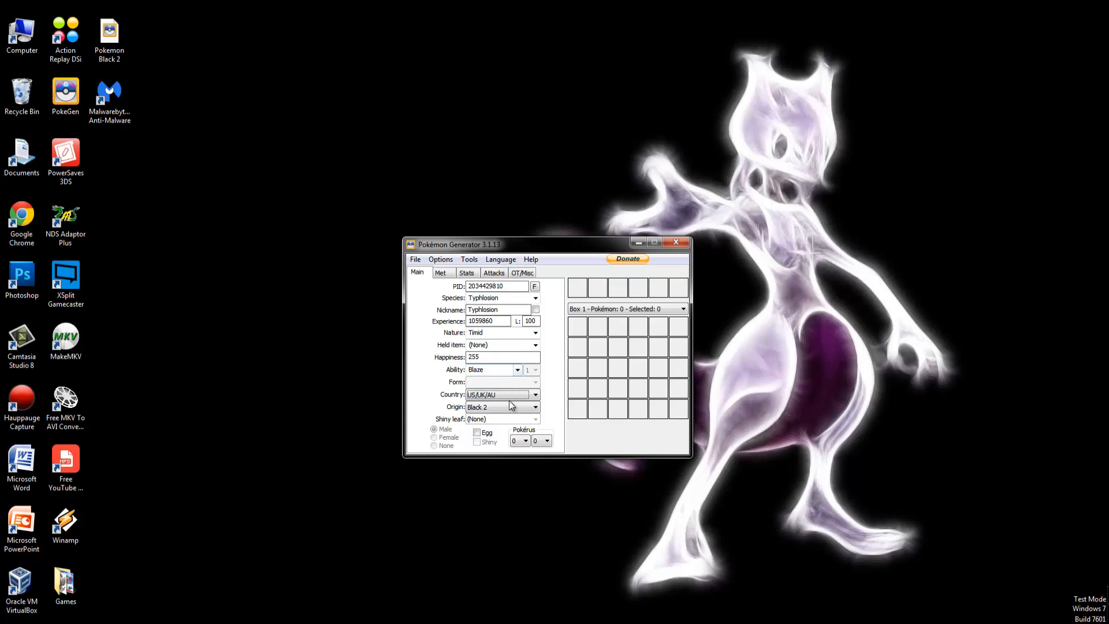
mouse_move(490, 408)
mouse_move(602, 240)
left_mouse_down()
mouse_move(598, 220)
mouse_move(571, 254)
mouse_move(584, 248)
left_mouse_up()
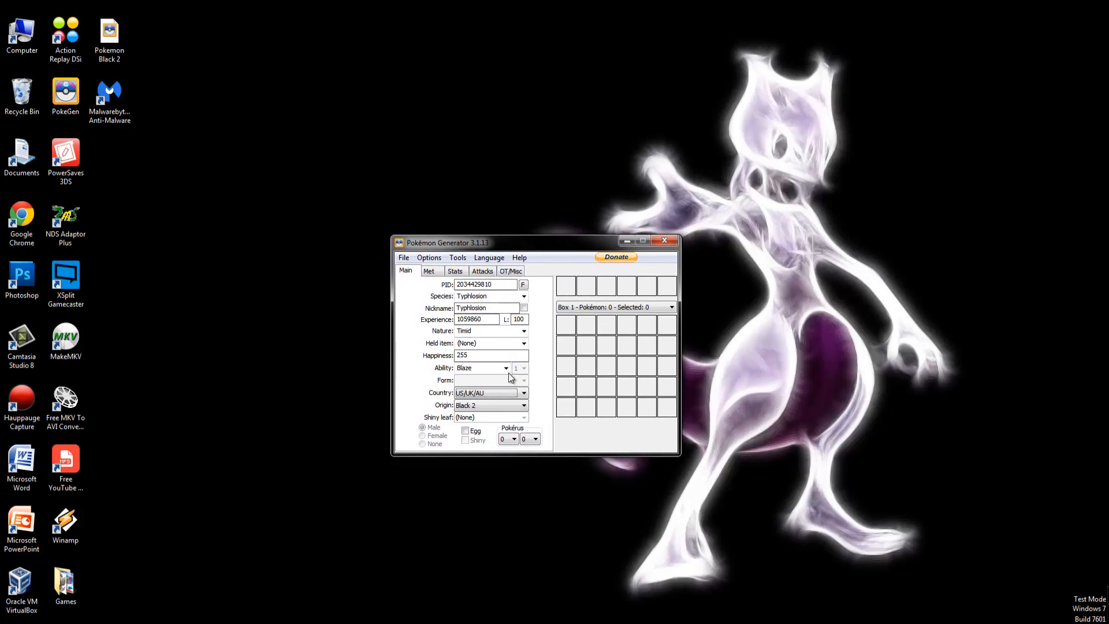
Step: Examine Typhlosion's met details, including game, location, level, encounter type and egg hatch conditions
left_click(437, 274)
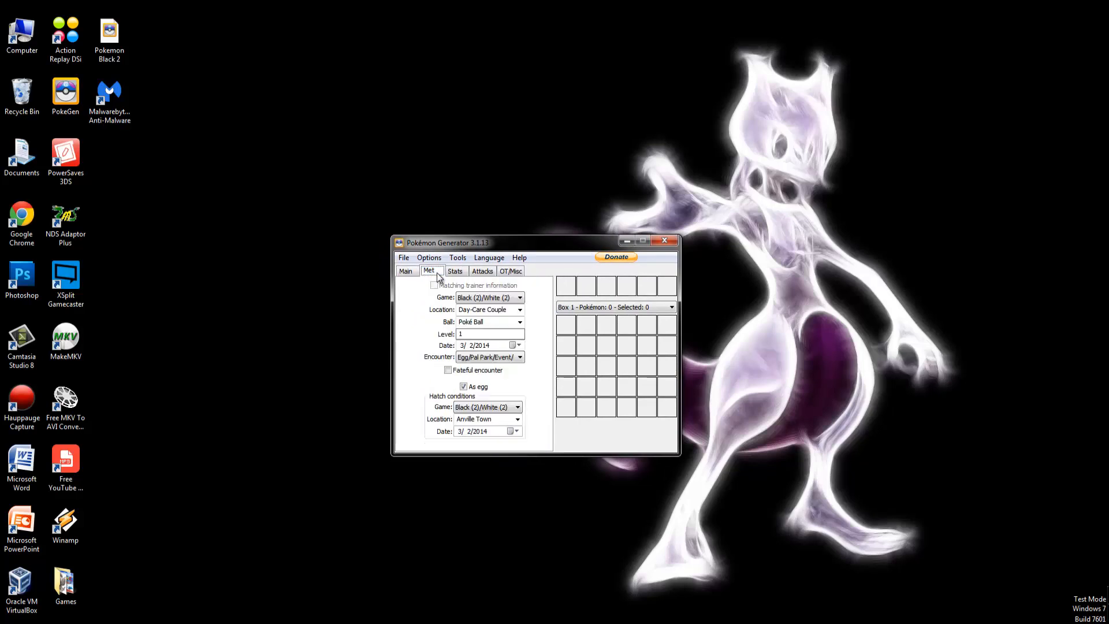
left_click(495, 297)
left_click(502, 299)
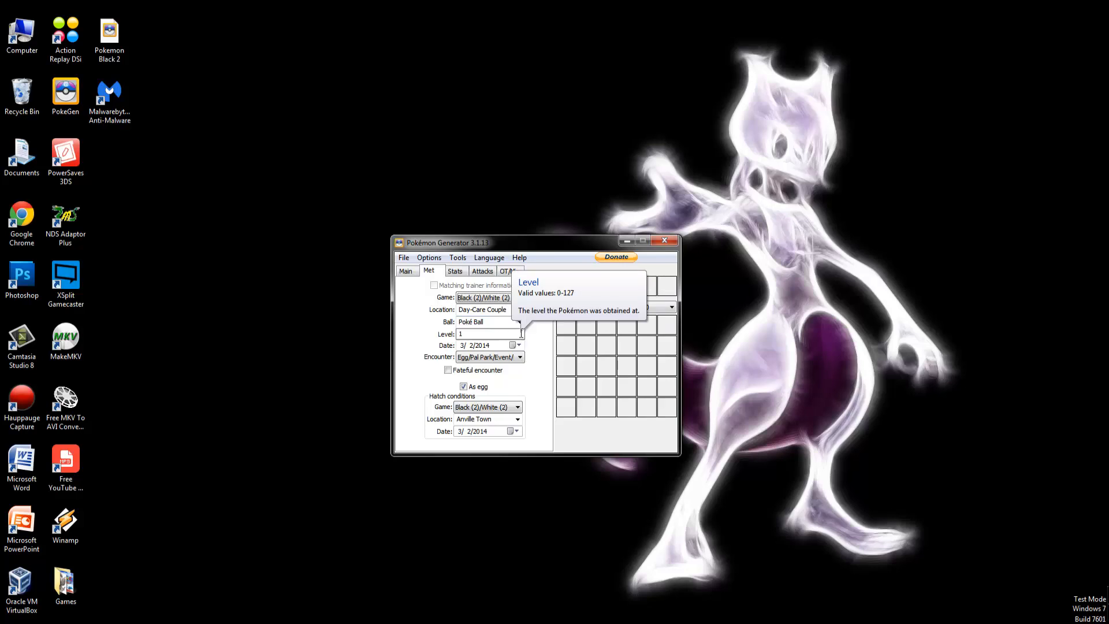
left_click(518, 333)
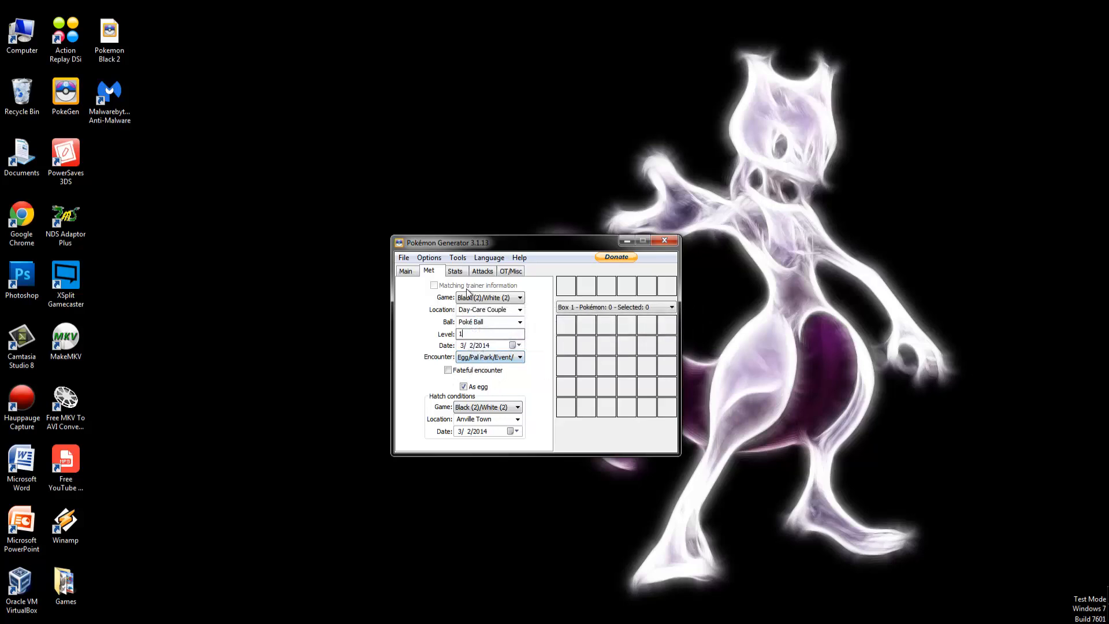
mouse_move(475, 358)
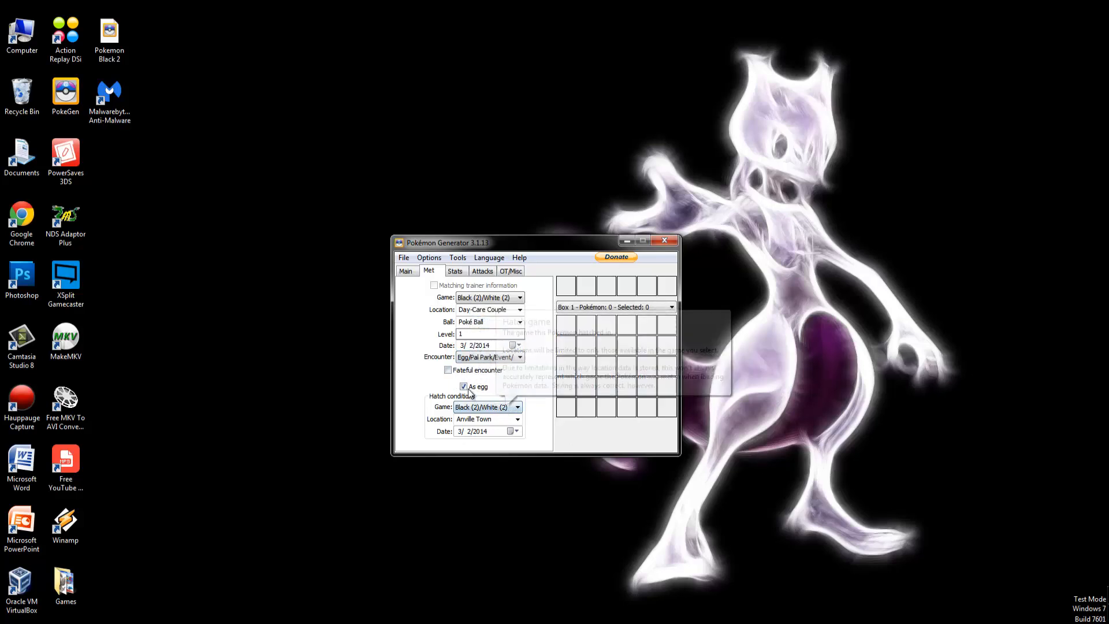
mouse_move(471, 393)
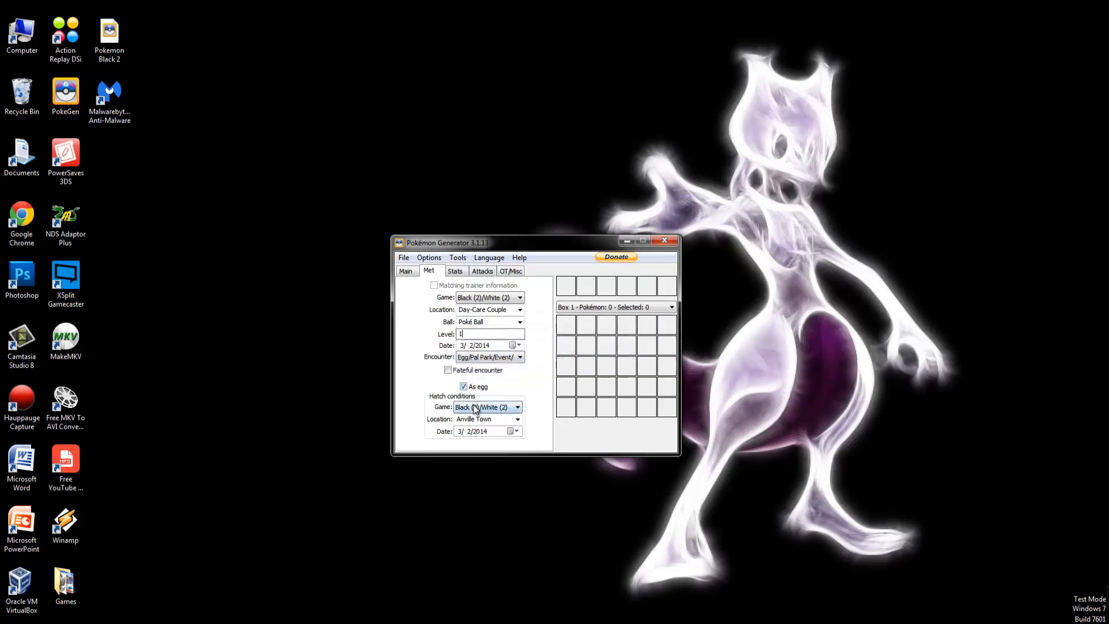
mouse_move(517, 428)
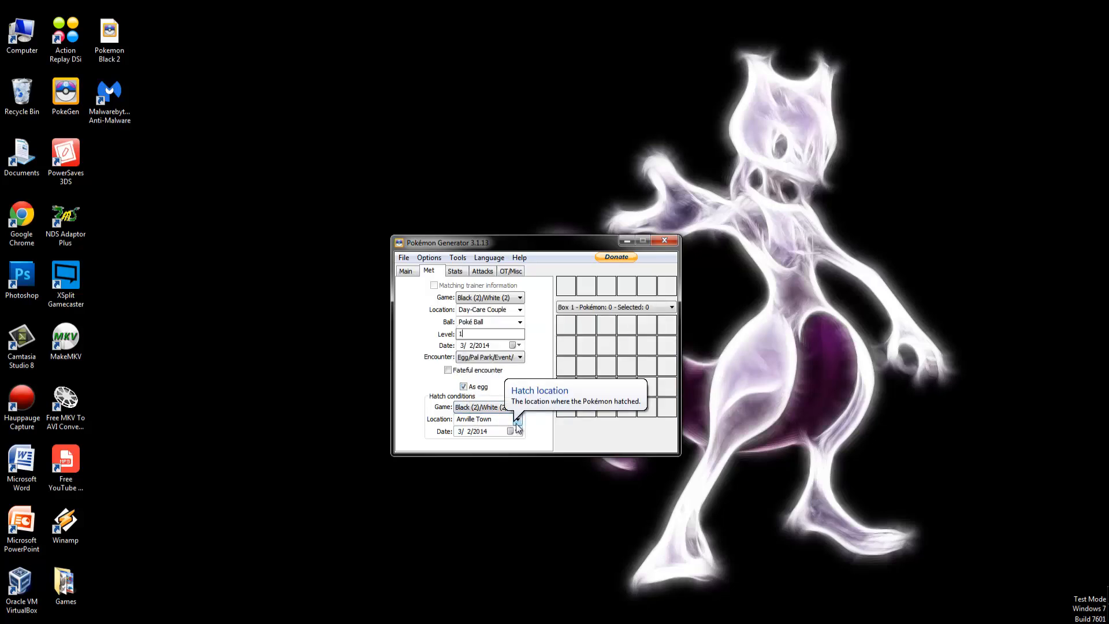
Step: Check Typhlosion's IVs and EVs, and its four attacks with their PP Up settings
left_click(455, 272)
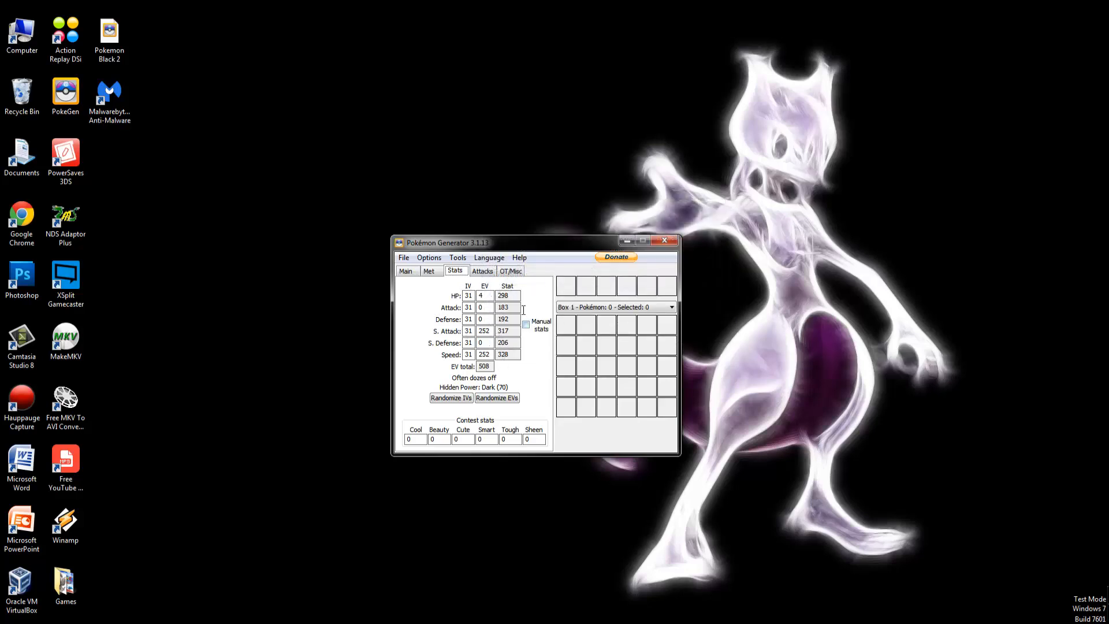
left_click(483, 271)
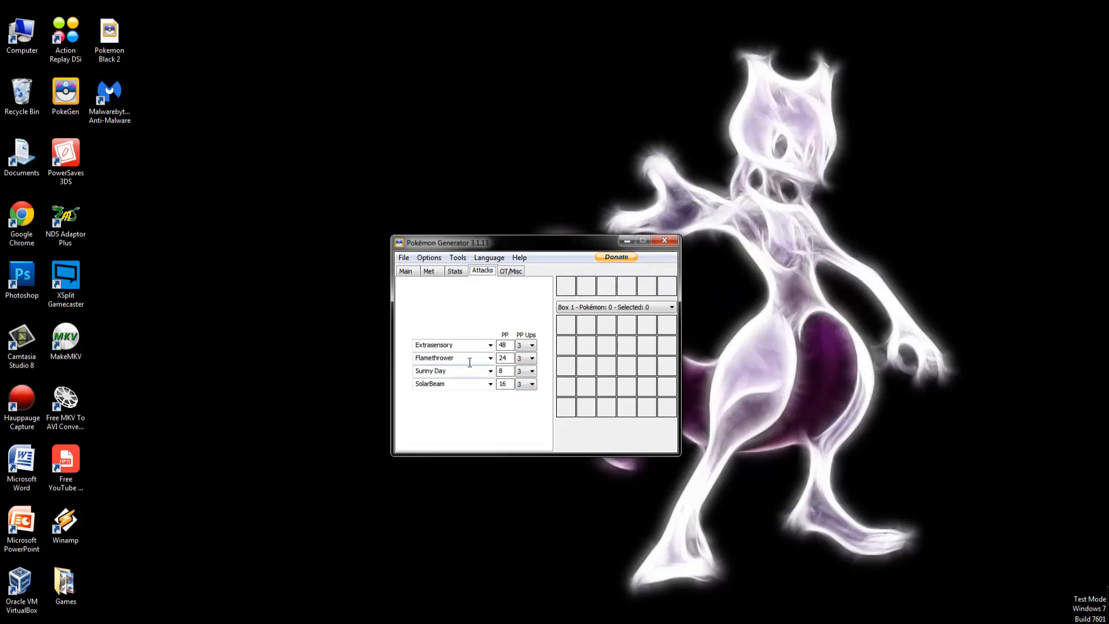
left_click(526, 346)
left_click(526, 346)
Step: Examine Typhlosion's original trainer information, including the gender, ID and OT name fields
left_click(517, 274)
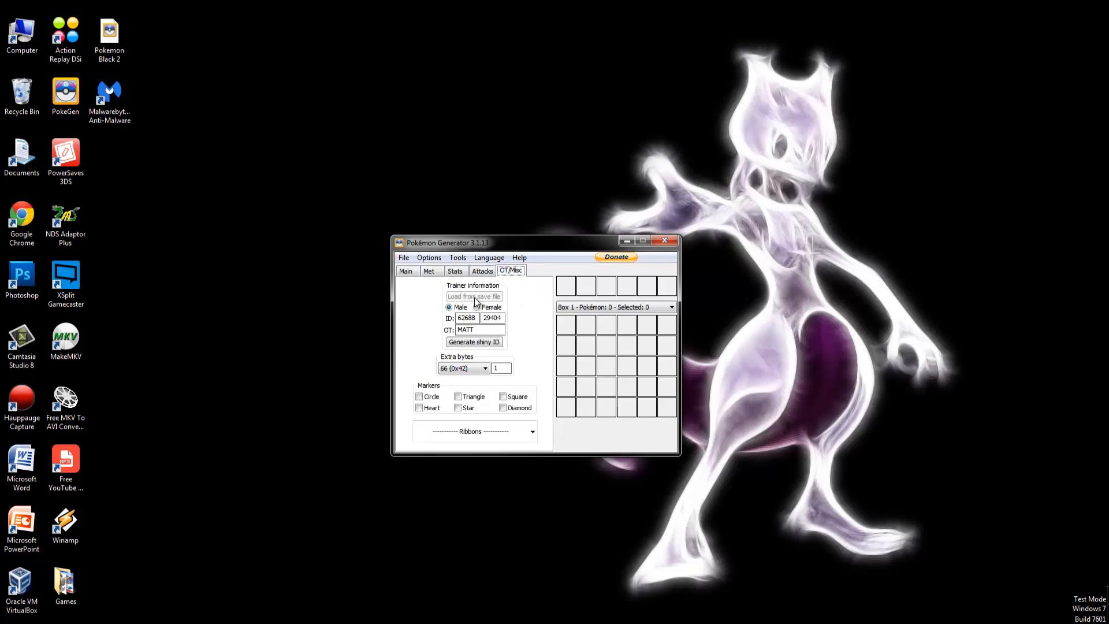
left_click_drag(491, 248, 494, 219)
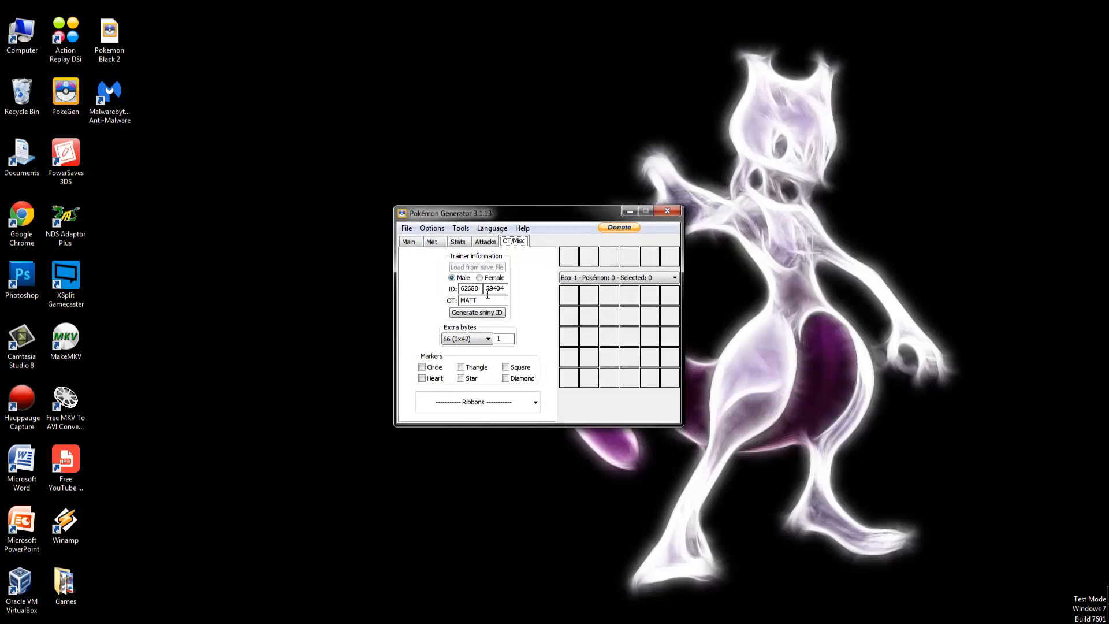
mouse_move(500, 290)
left_click_drag(569, 214, 508, 205)
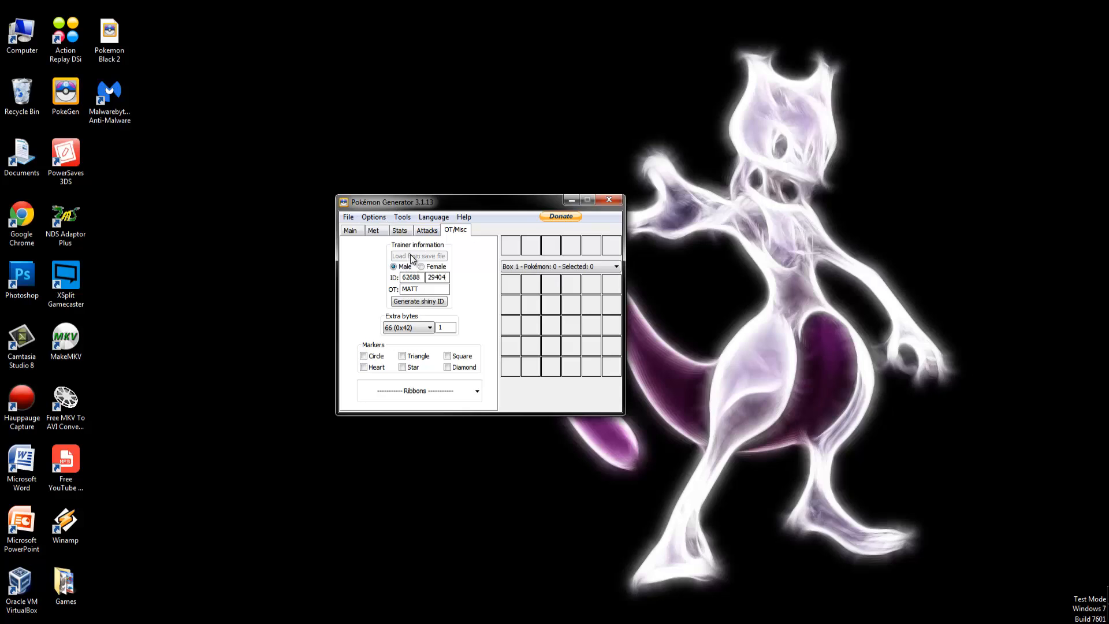
Step: Look through the storage boxes by showing Box 24 and returning to Box 1
left_click(535, 269)
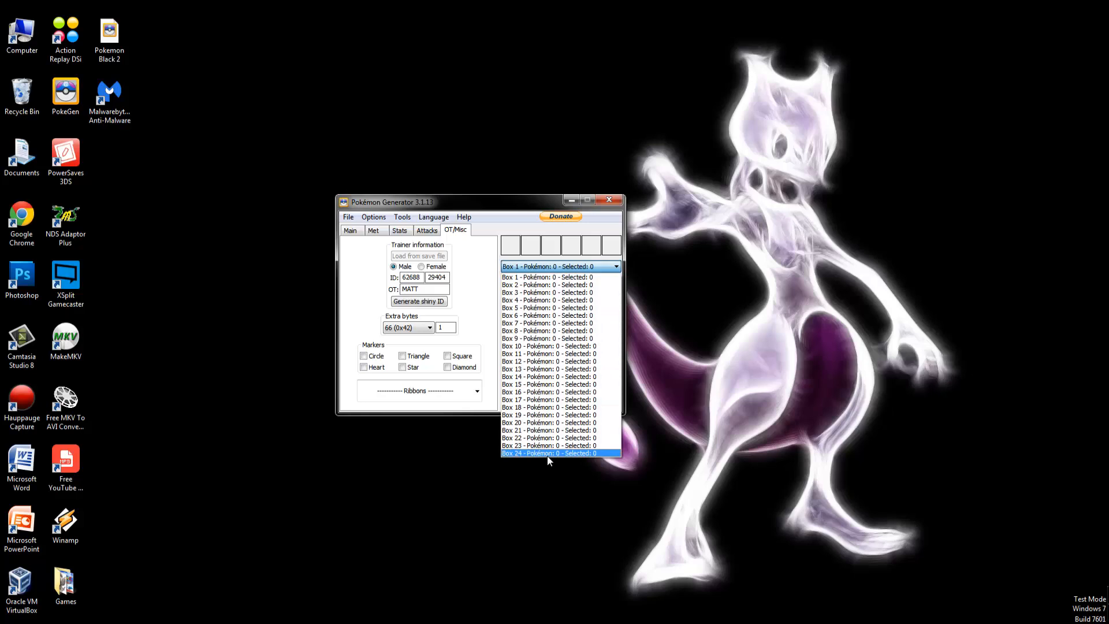
left_click(548, 455)
left_click(533, 268)
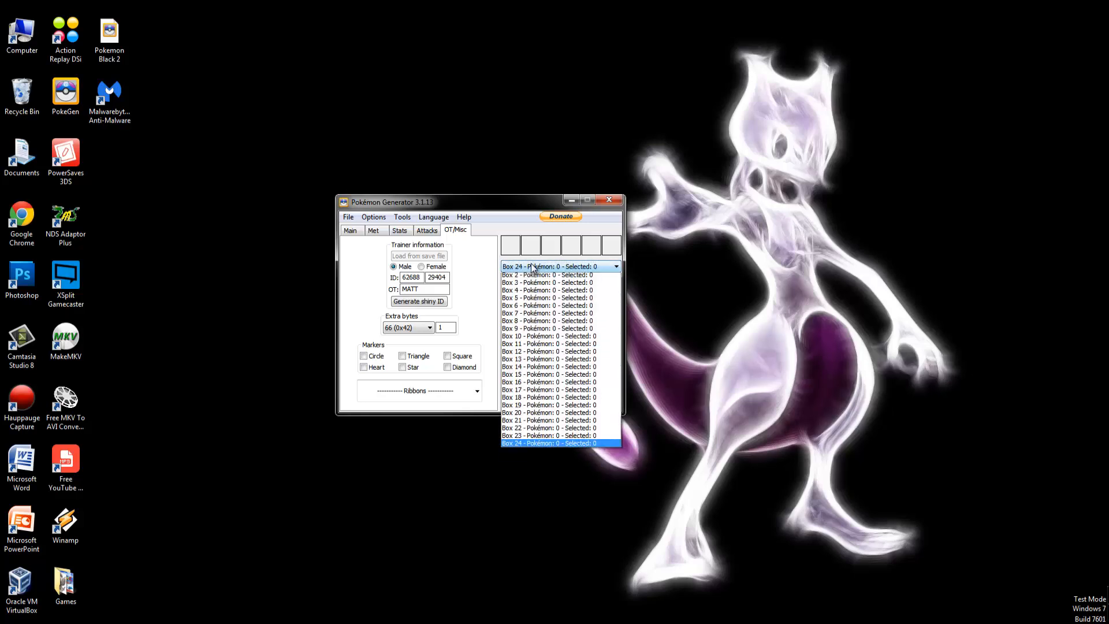
left_click(536, 278)
Step: Set the configured Typhlosion into the first slot of Box 1
left_click_drag(114, 45, 92, 53)
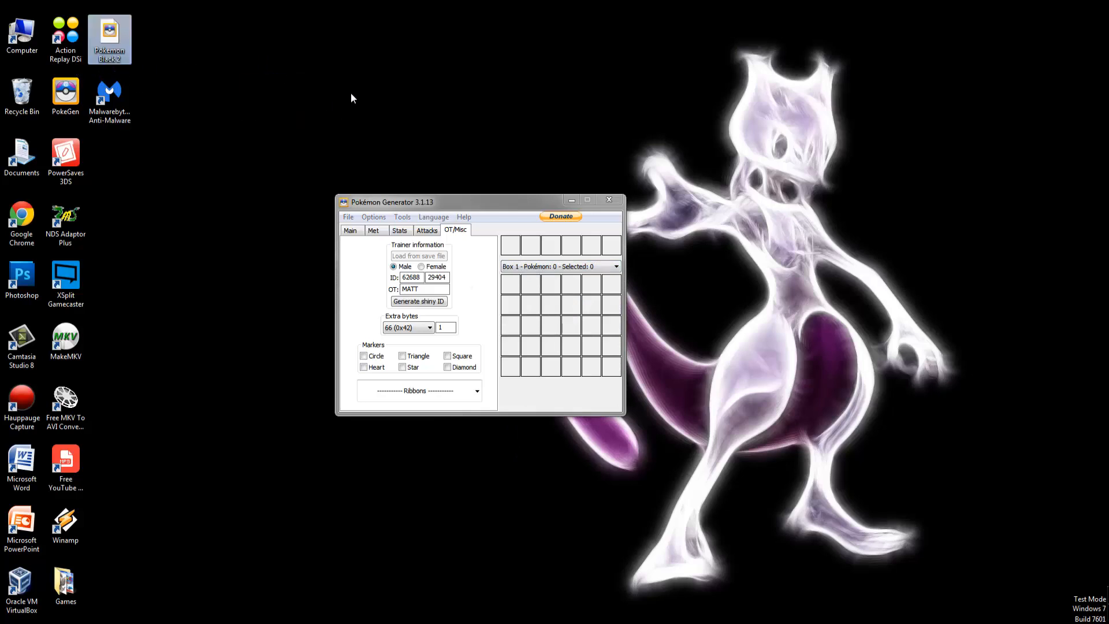
right_click(509, 289)
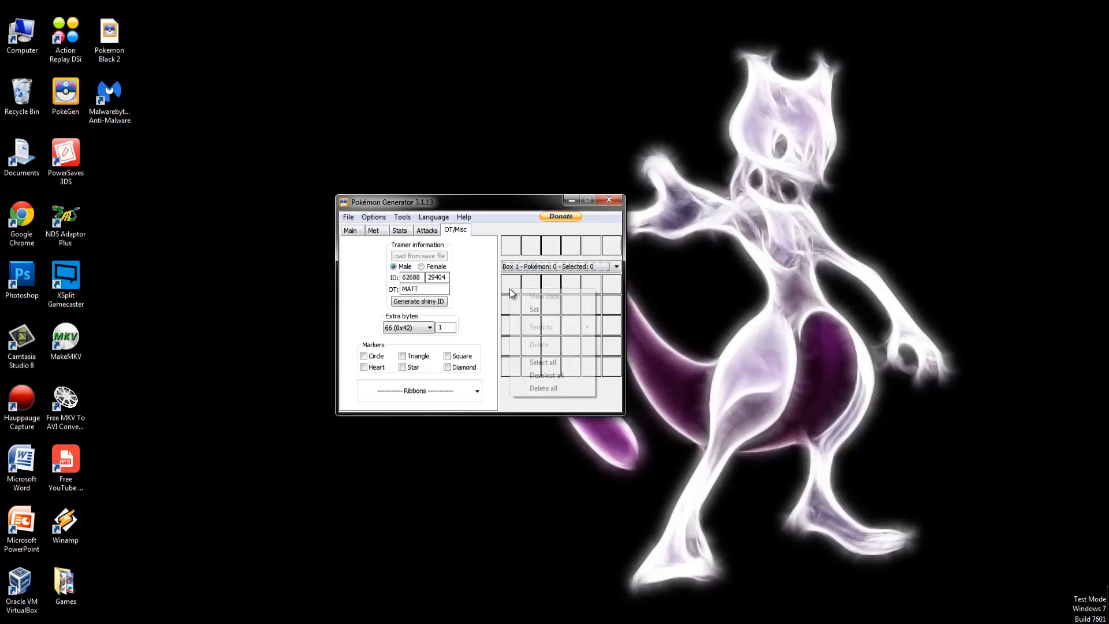
left_click(513, 279)
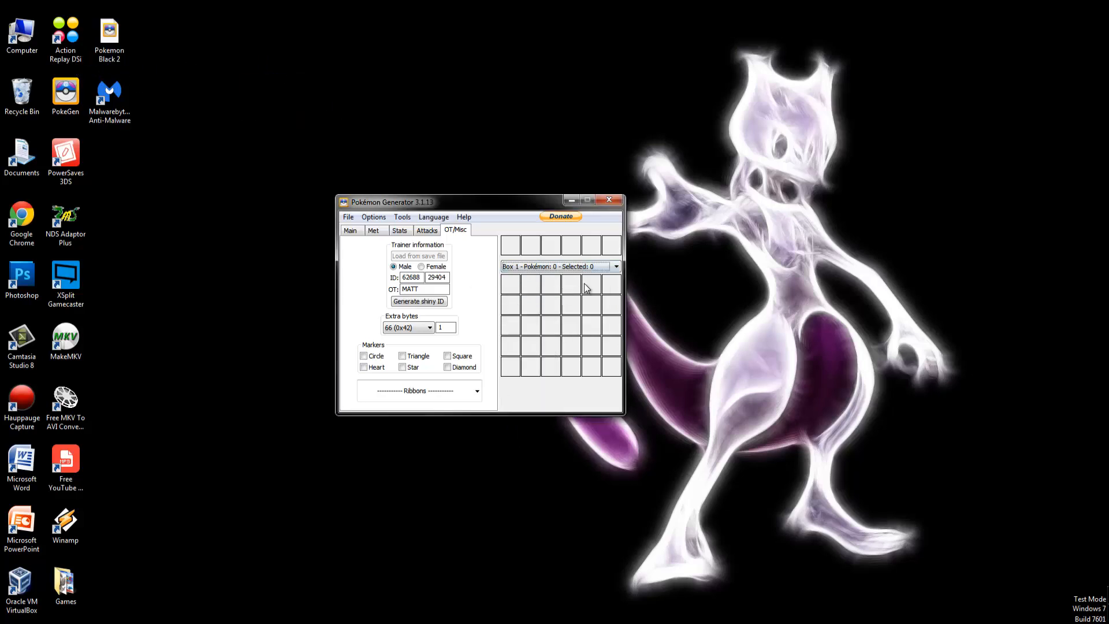
right_click(505, 285)
left_click(557, 304)
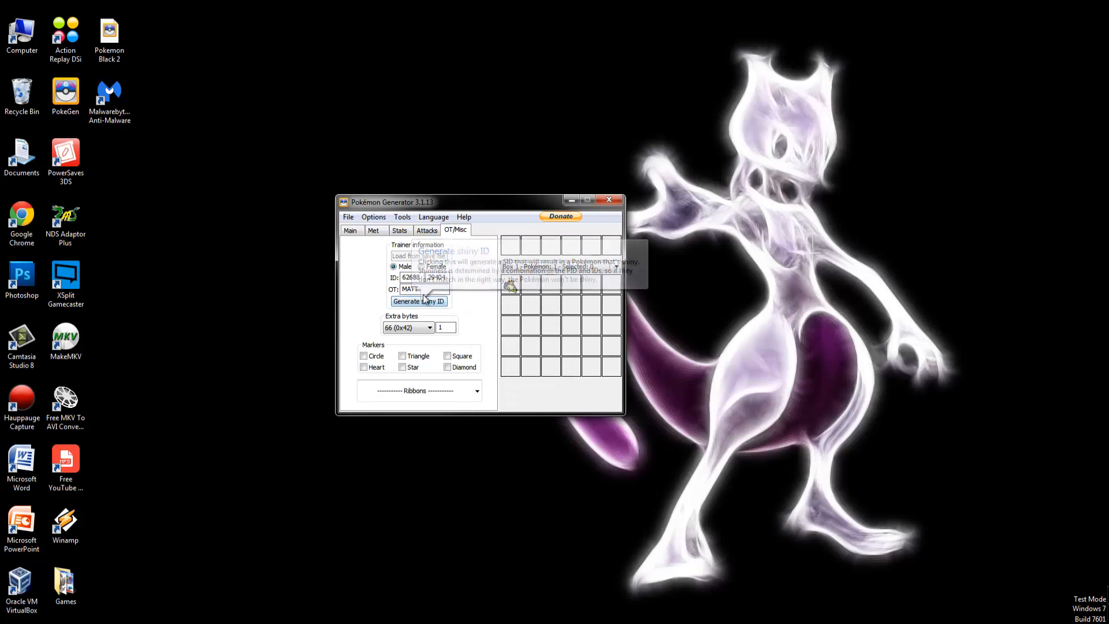
Step: Run a PID Finder search for the male Timid Typhlosion and apply the matching PID
left_click(351, 231)
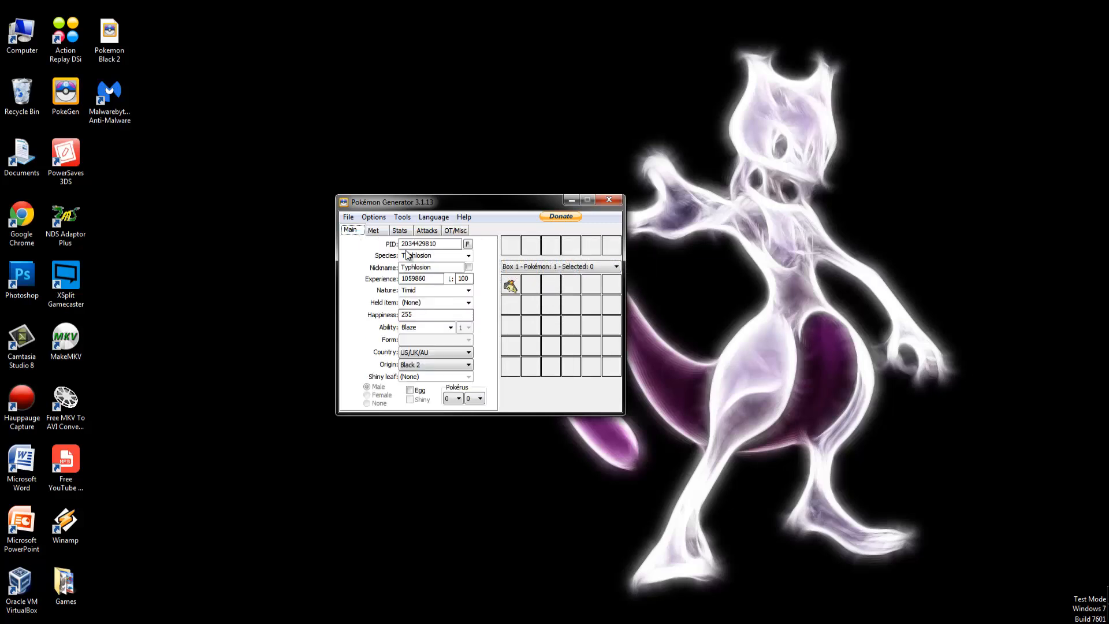
left_click(468, 244)
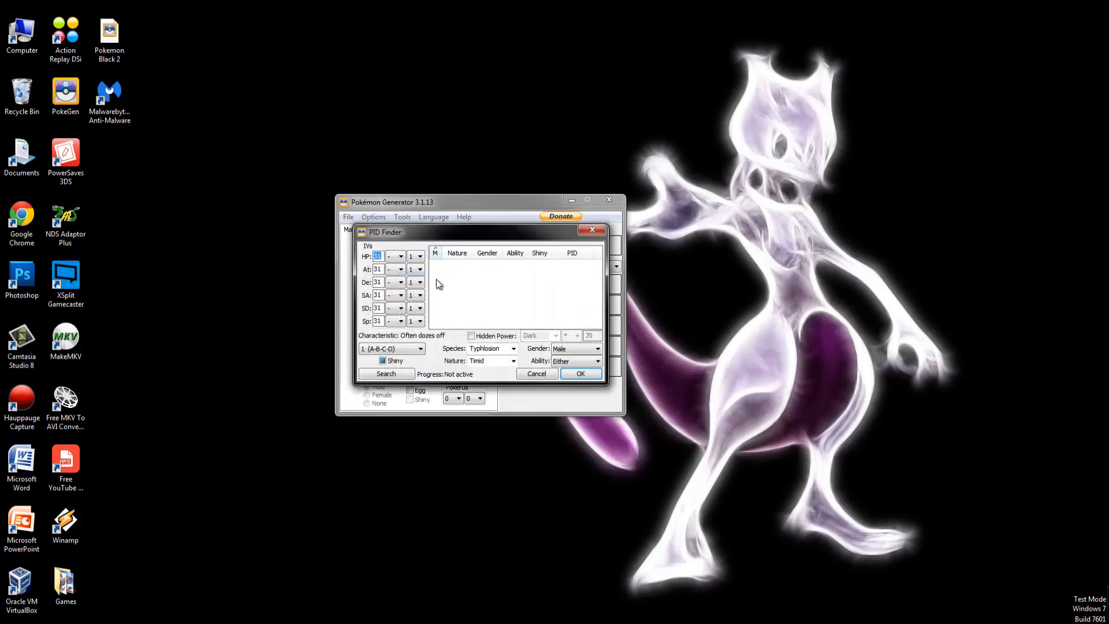
left_click(394, 377)
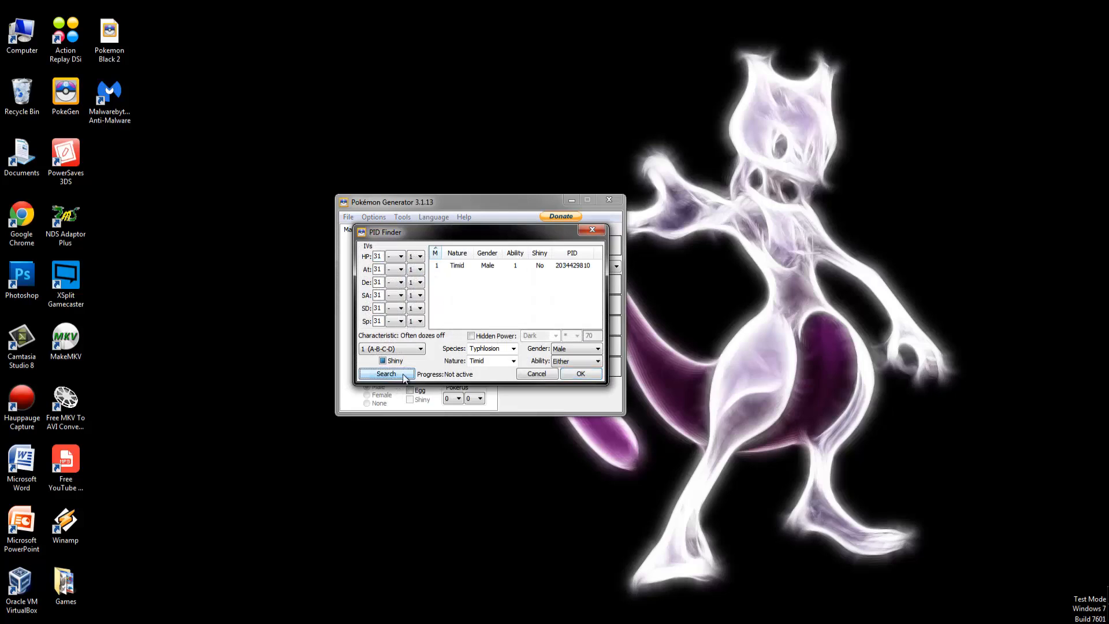
left_click(481, 265)
left_click(580, 374)
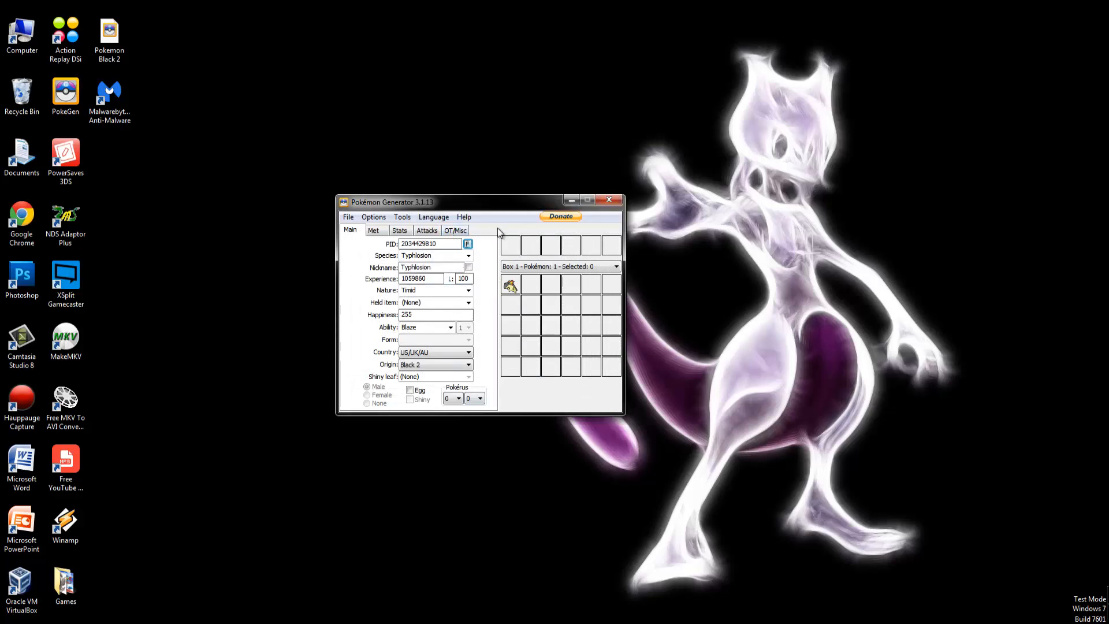
Step: Generate a shiny ID in Typhlosion's trainer information
left_click(461, 230)
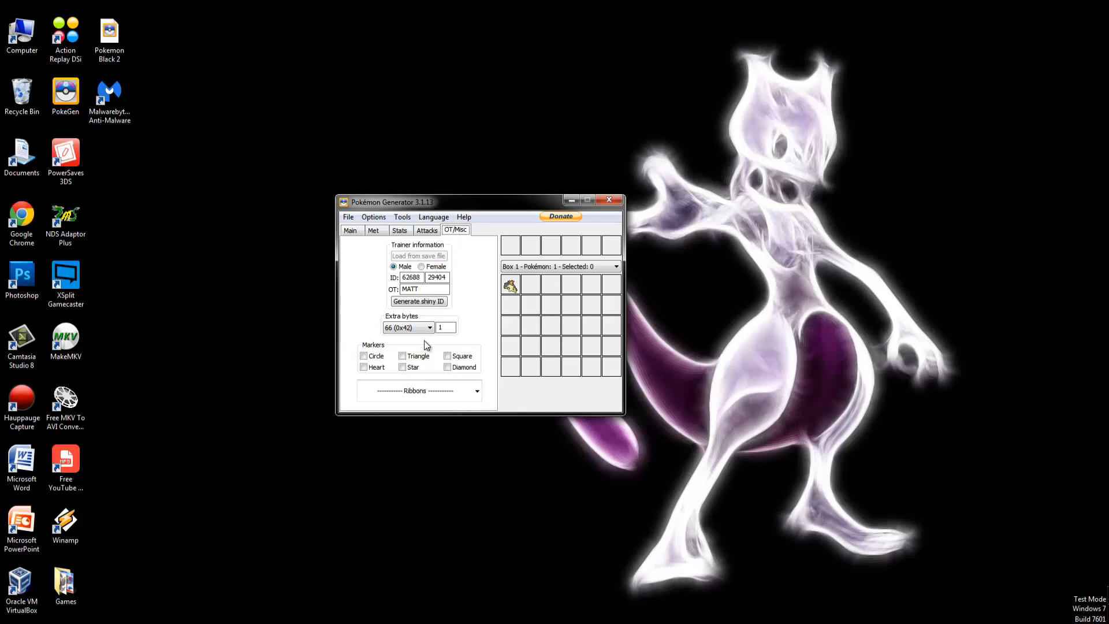
left_click(426, 302)
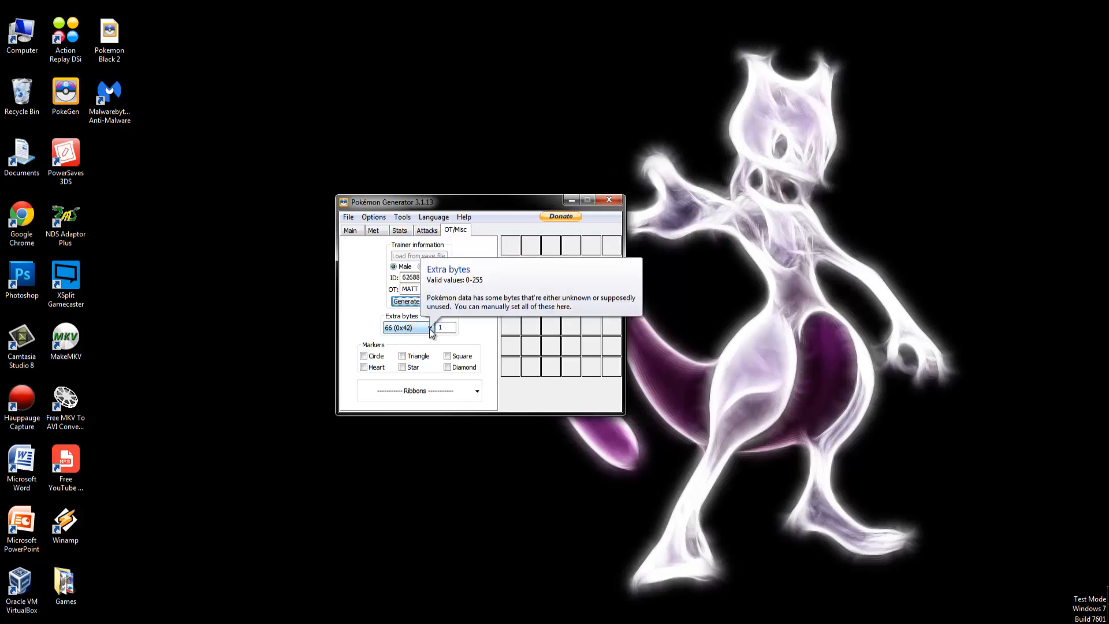
Step: Change the value of extra byte 66 (0x42) to 0 and restore it to 1
left_click(409, 328)
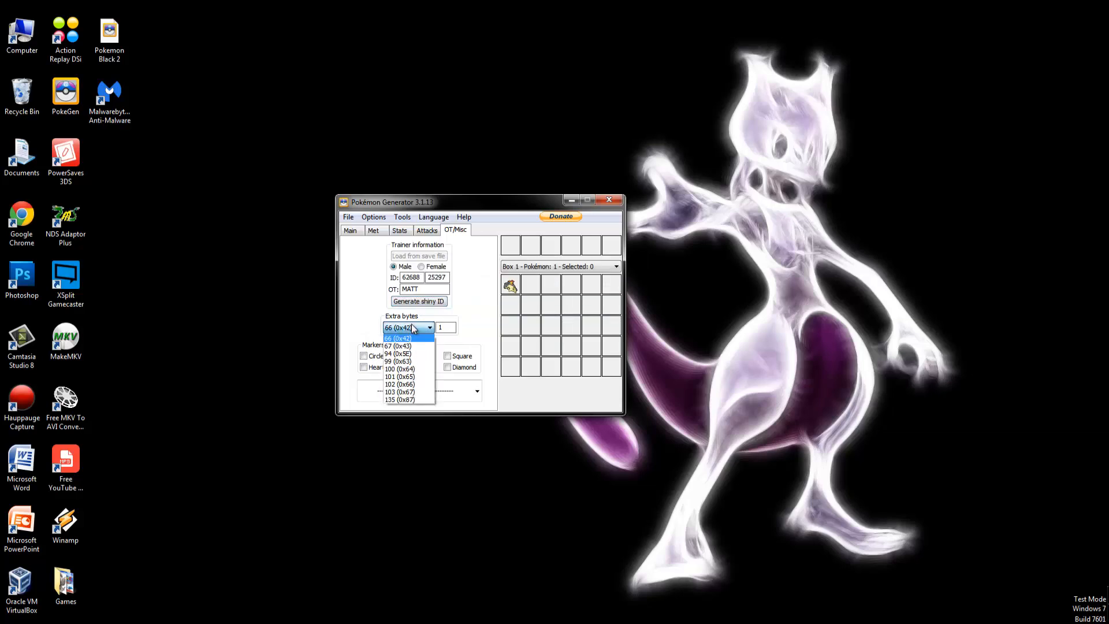
left_click(423, 328)
left_click(442, 328)
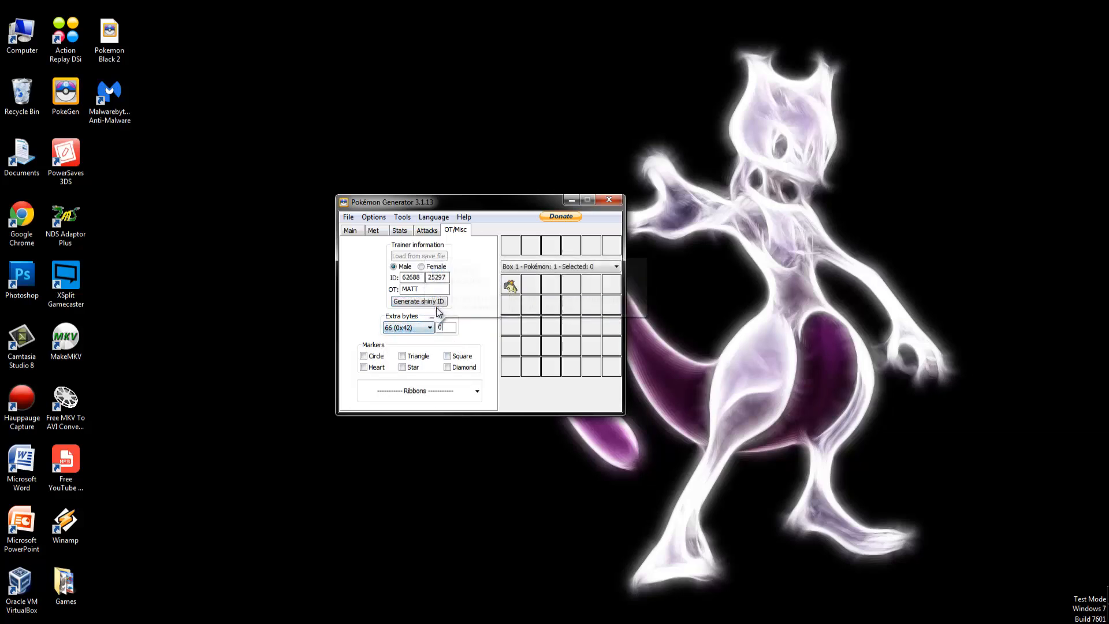
type("0")
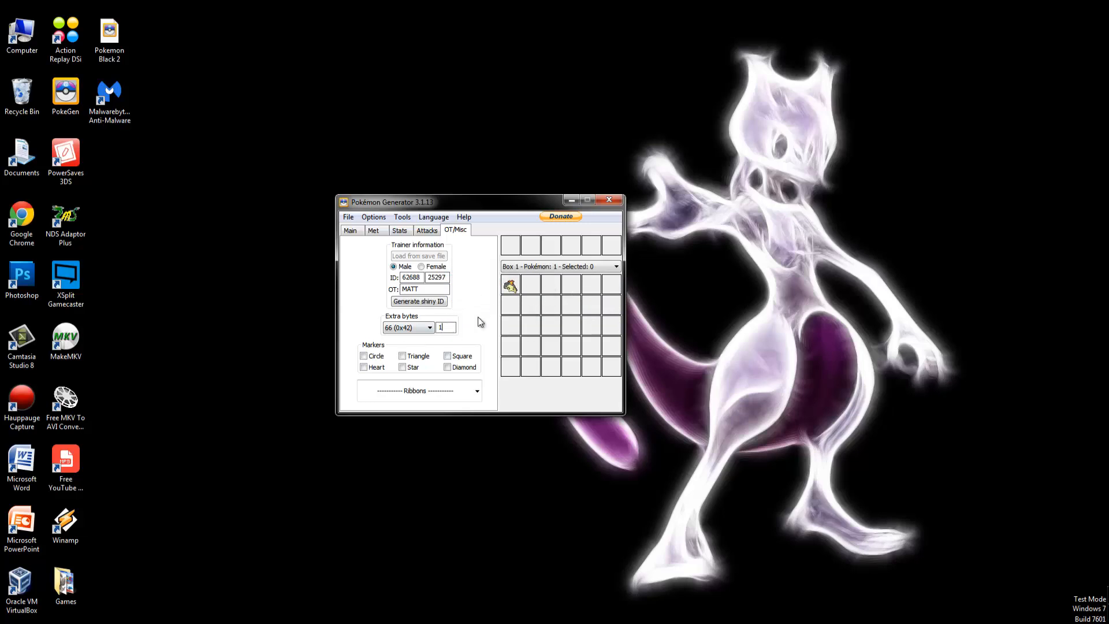
Step: Review Typhlosion's main data alongside its trainer ID and extra byte fields
left_click(350, 231)
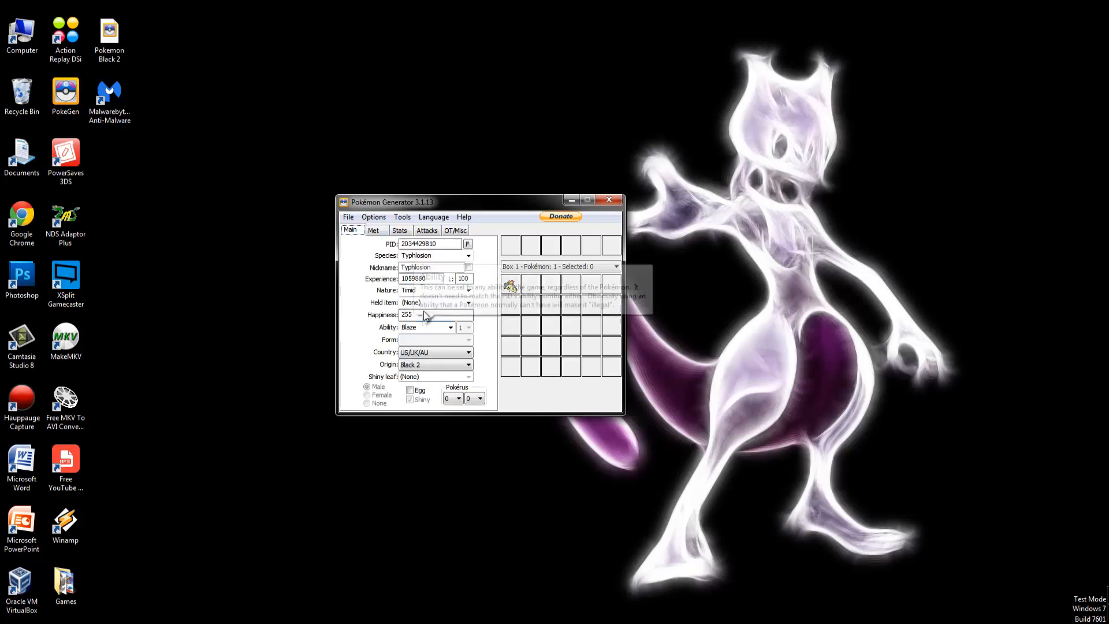
left_click(456, 231)
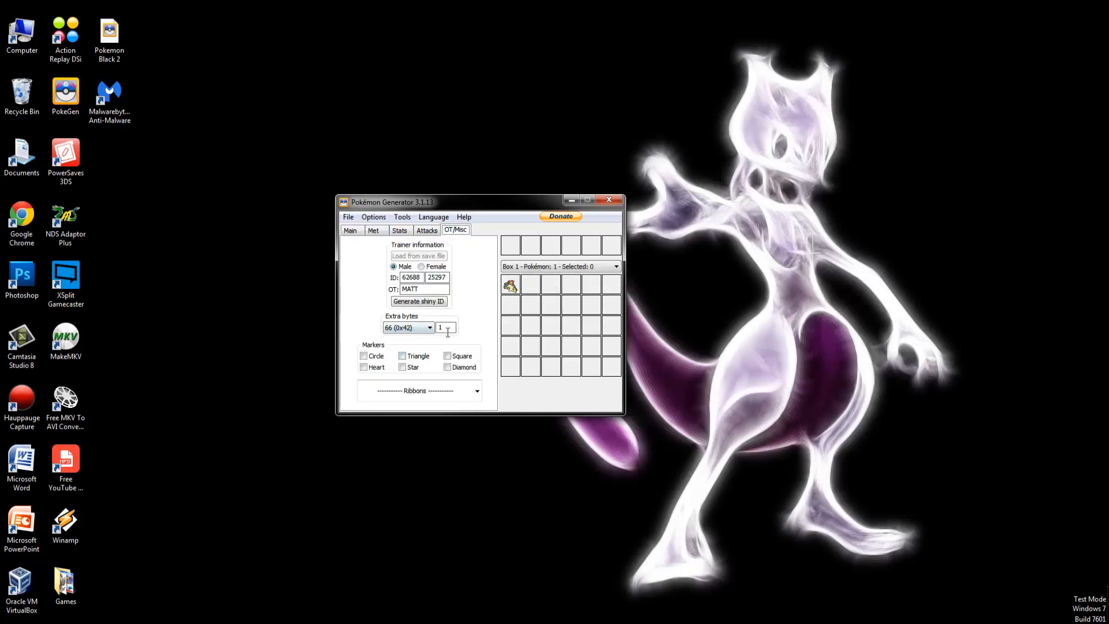
mouse_move(452, 317)
left_click(408, 277)
left_click(417, 277)
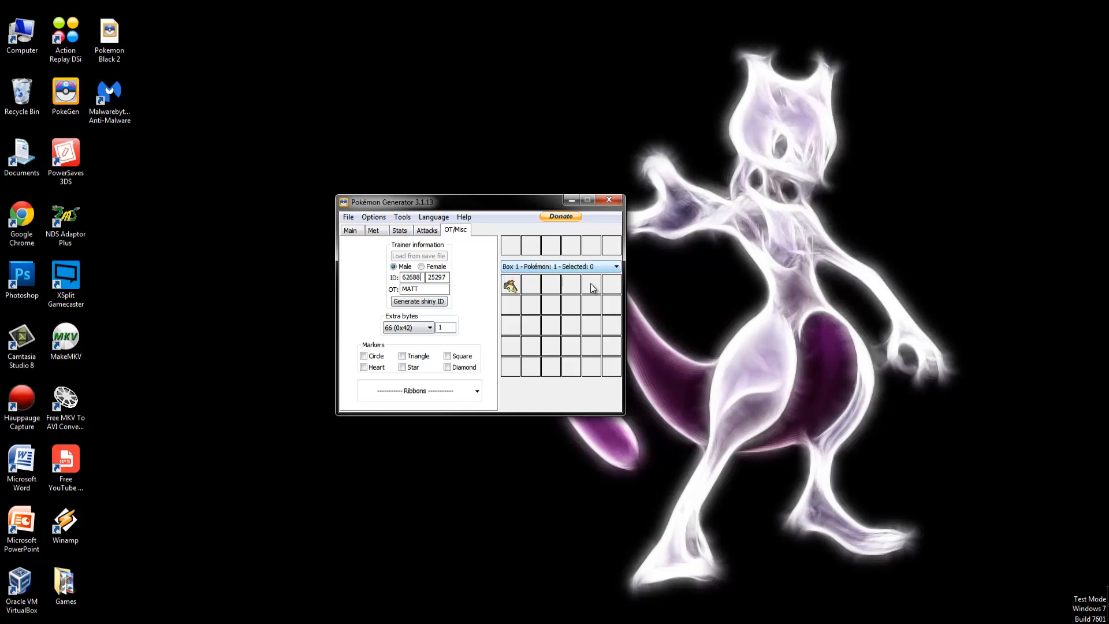
left_click(353, 231)
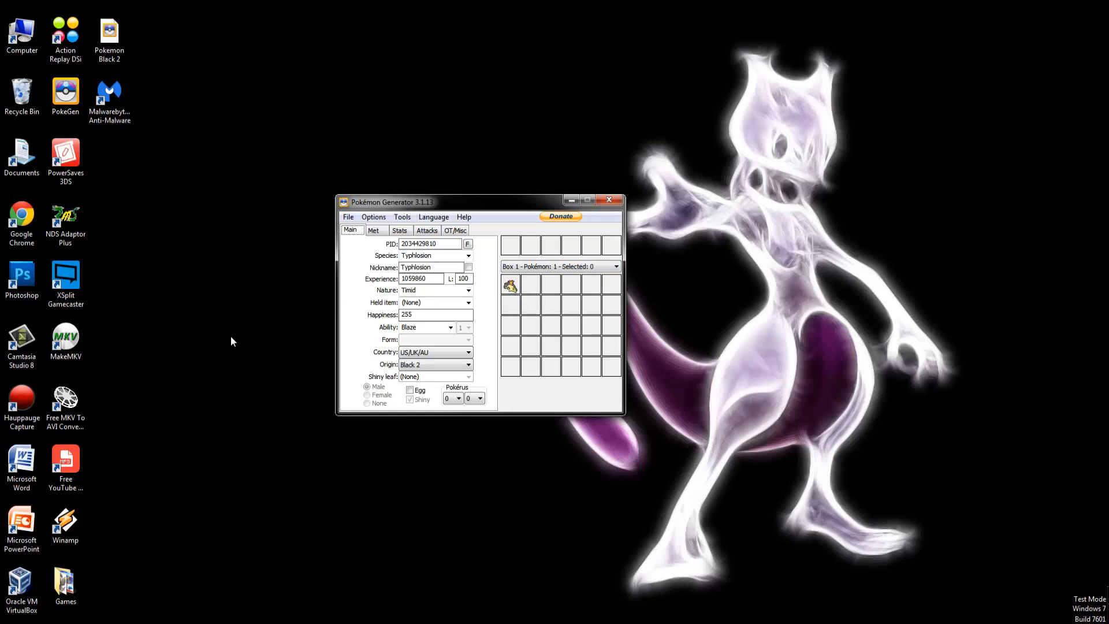
left_click(66, 239)
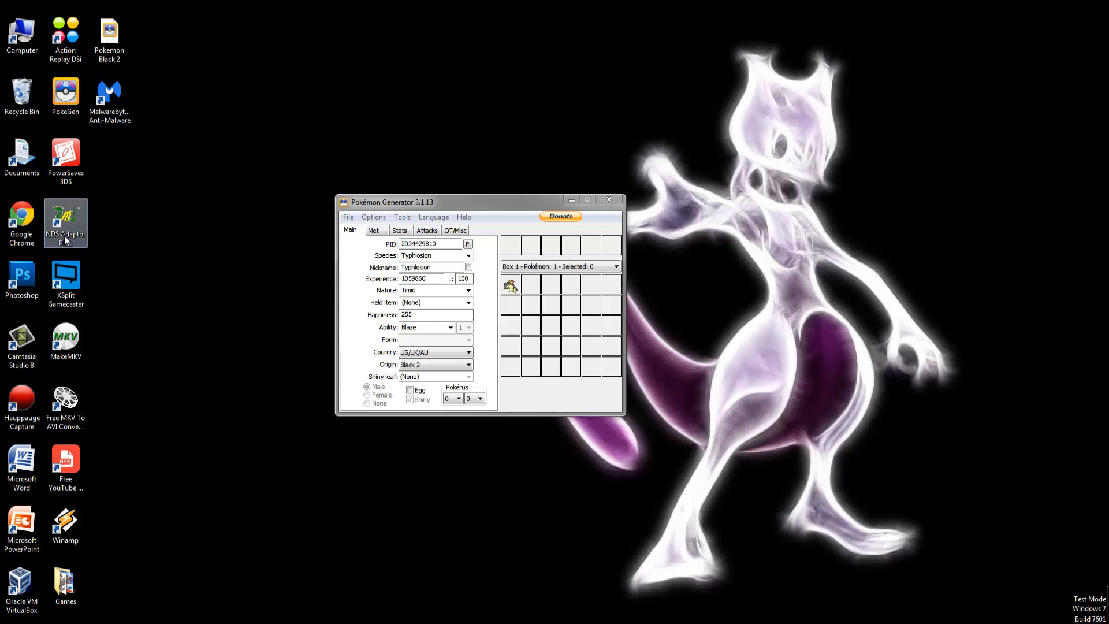
left_click(113, 214)
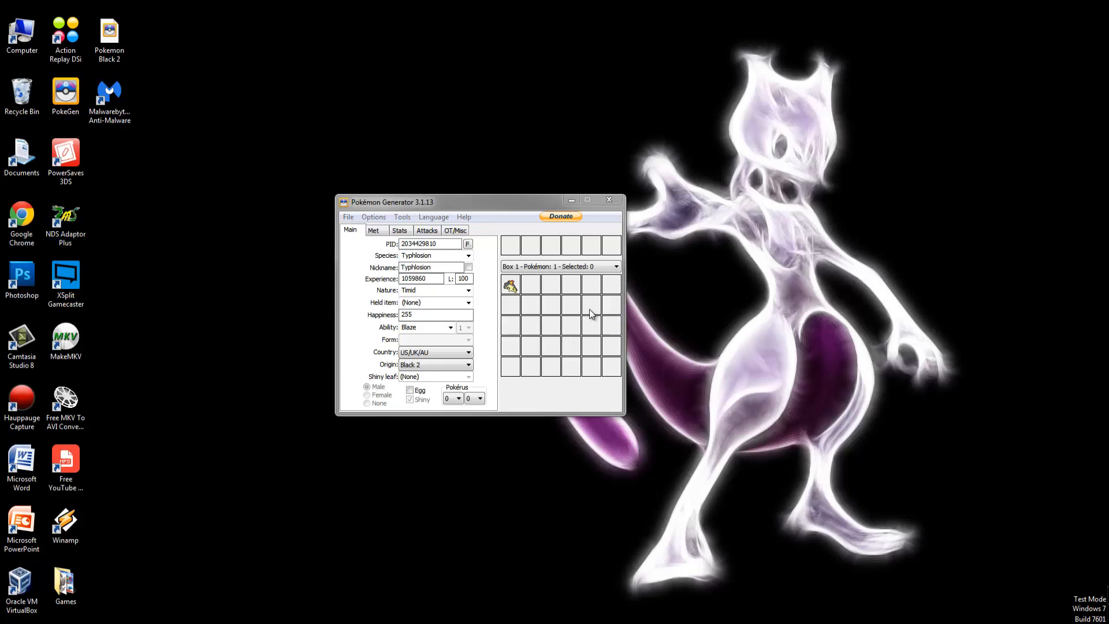
left_click_drag(536, 210, 559, 227)
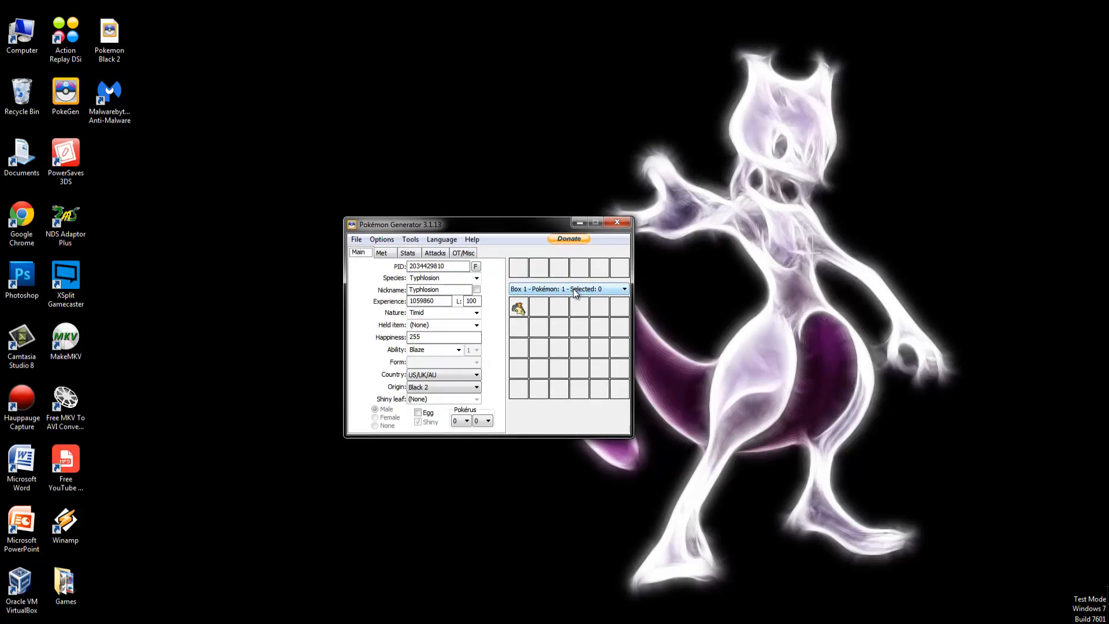
left_click(431, 241)
mouse_move(412, 241)
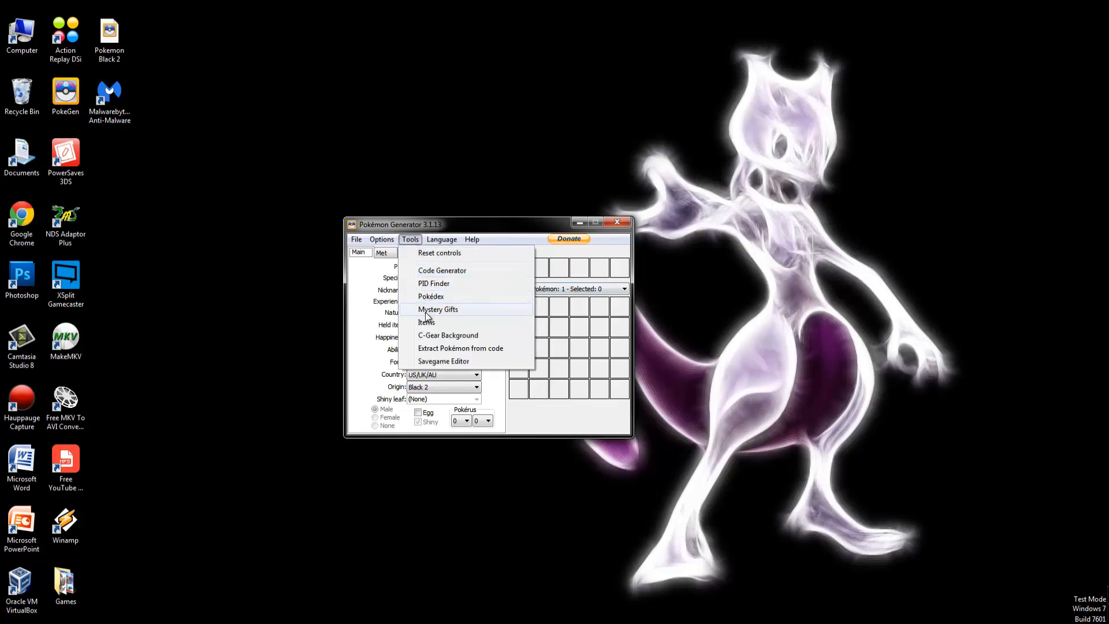
left_click(575, 335)
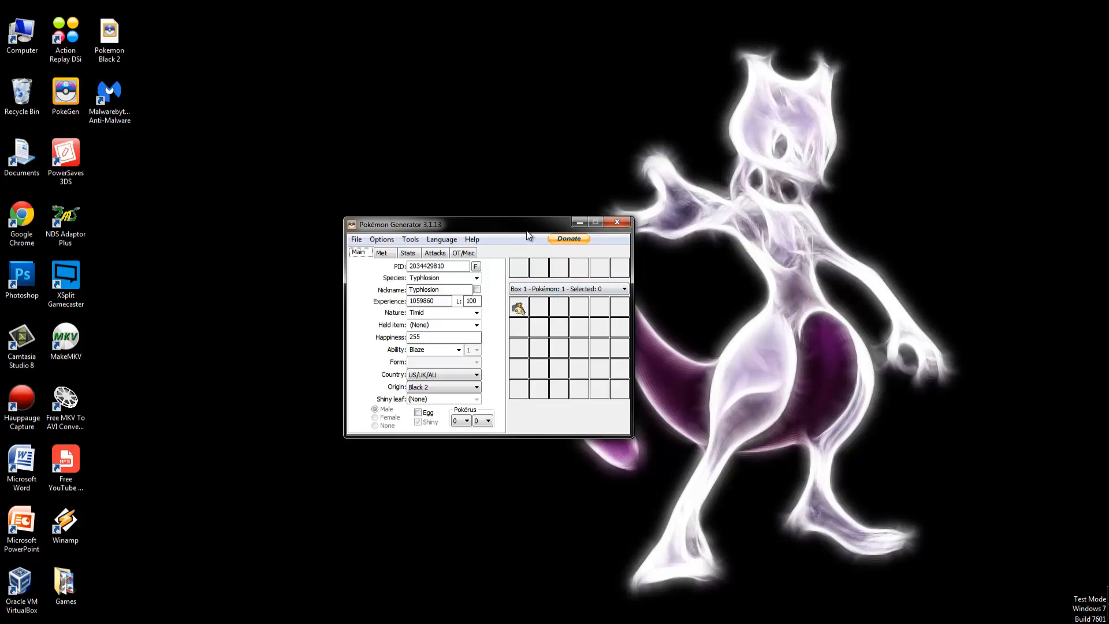
left_click_drag(527, 230, 526, 202)
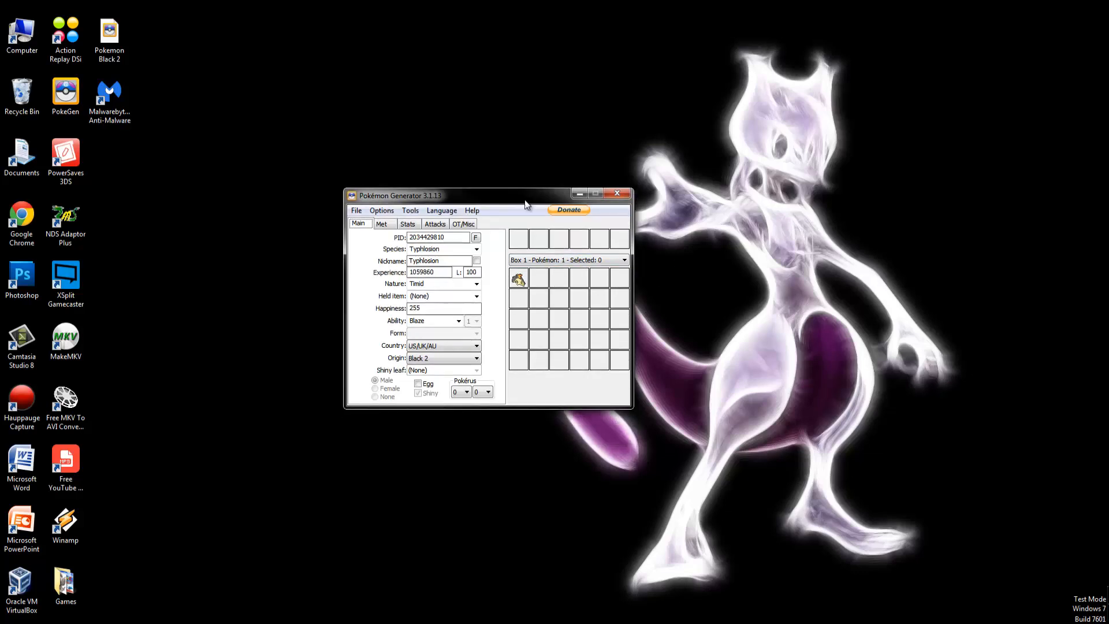
left_click(411, 211)
left_click(414, 213)
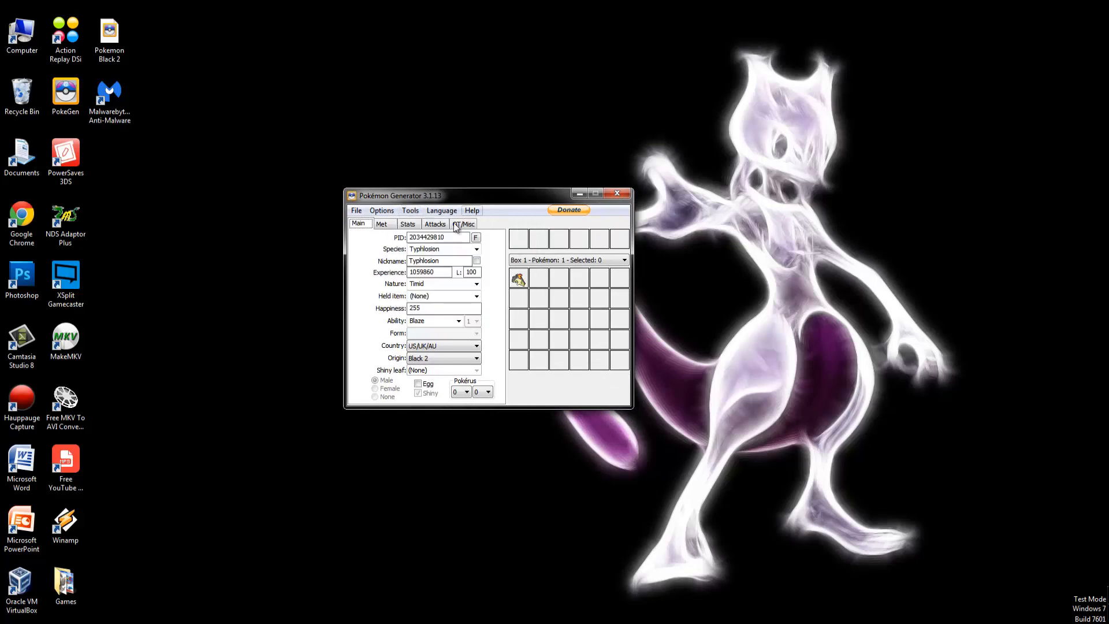
left_click(411, 210)
left_click(554, 327)
Step: Look through the list of storage boxes and keep Box 1 with the stored Typhlosion shown
left_click(590, 261)
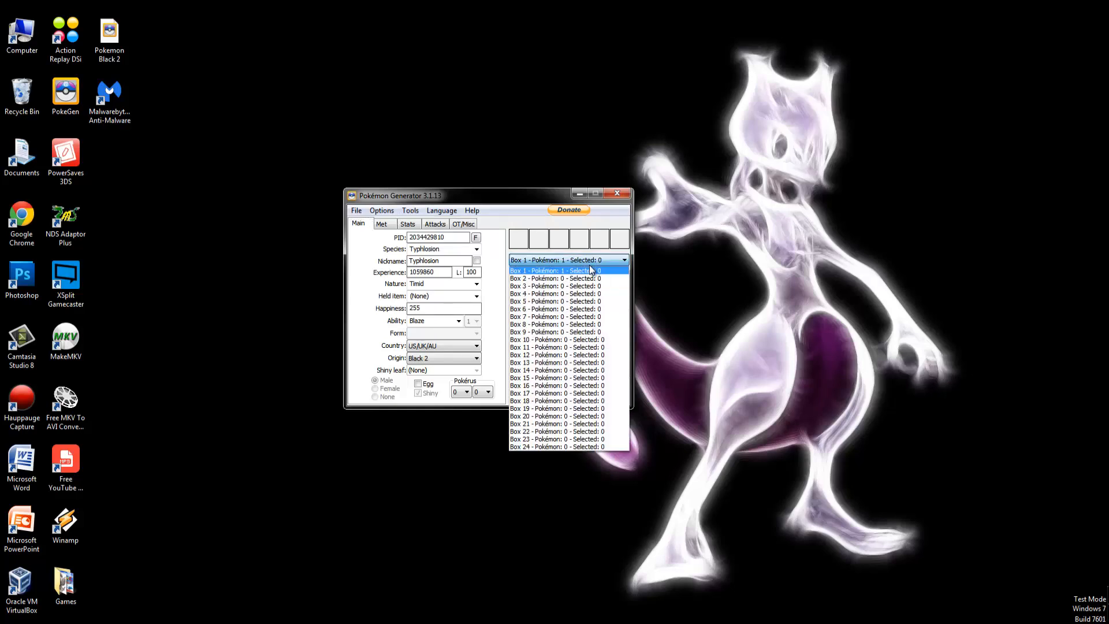
left_click(592, 270)
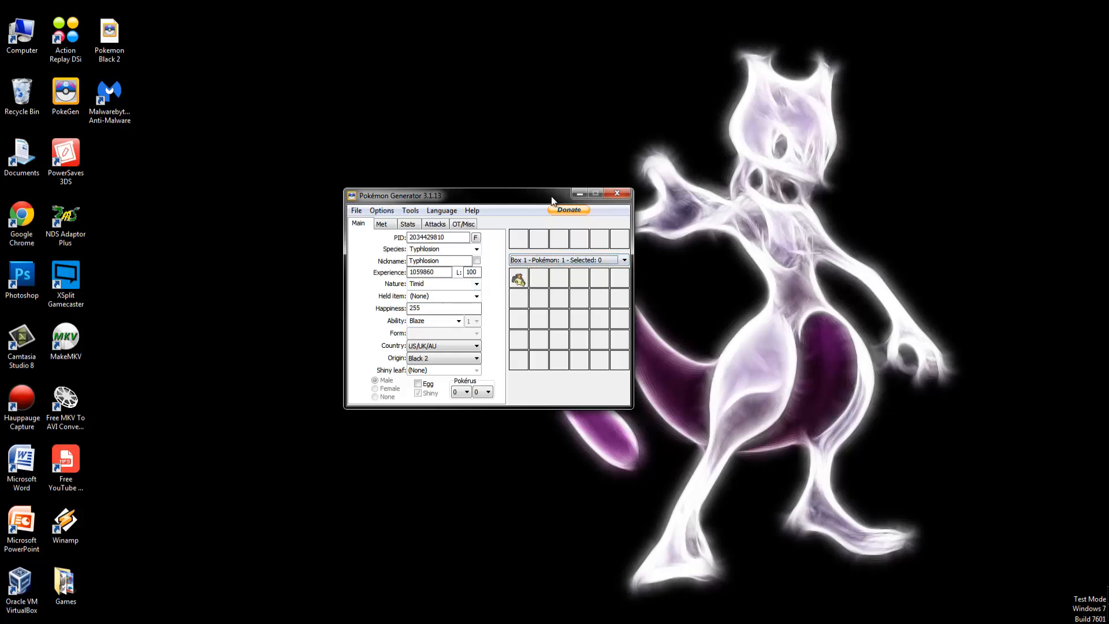
left_click(523, 282)
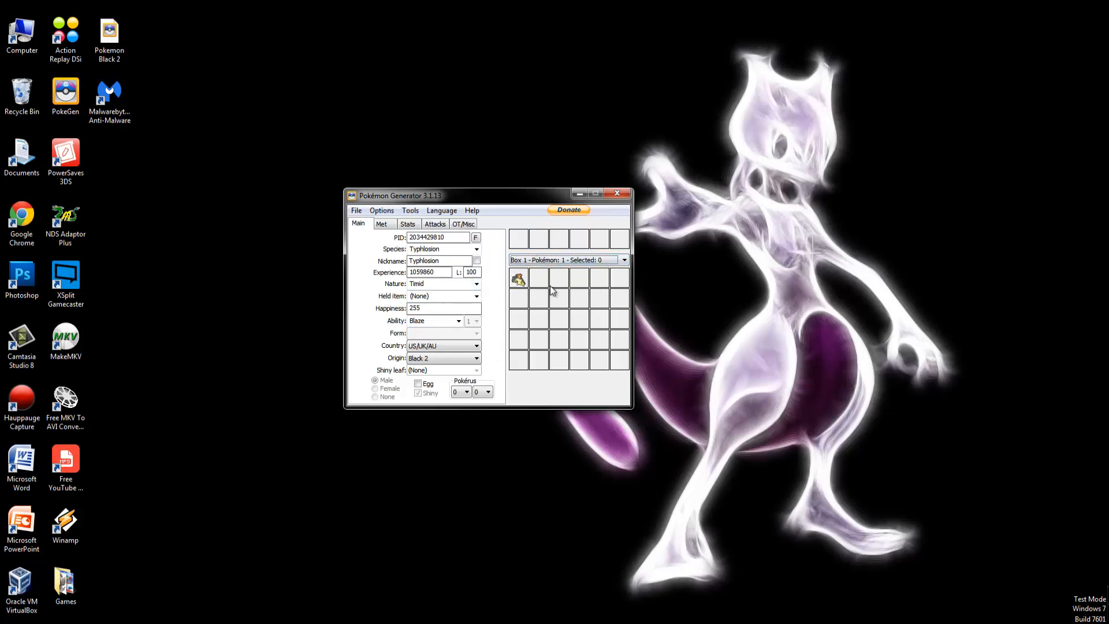